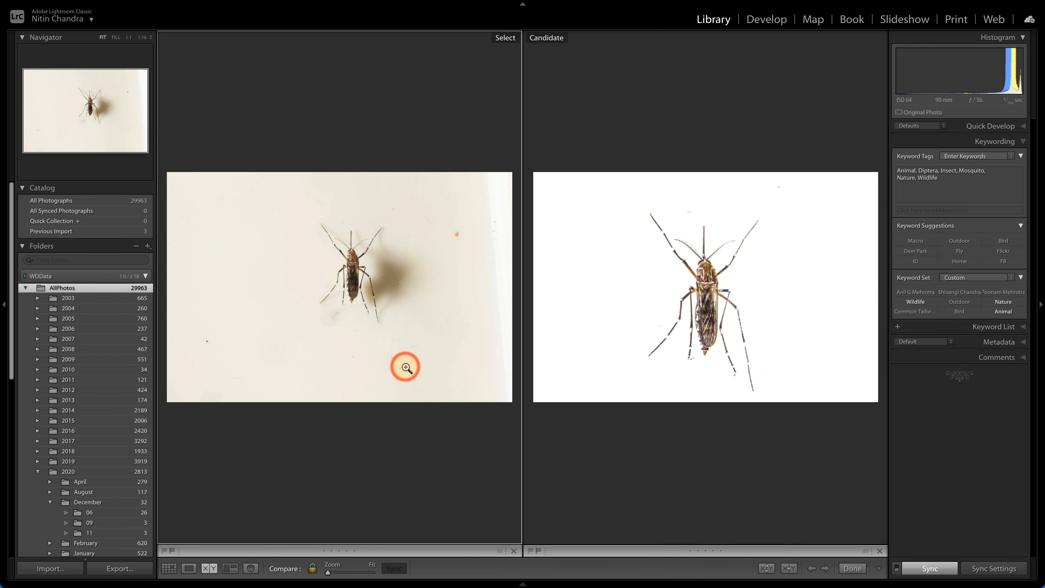
Step: Apply the NC RAW 2020 user preset to the unedited mosquito photo in Develop and show its basic adjustments
{"action": "key", "text": "d"}
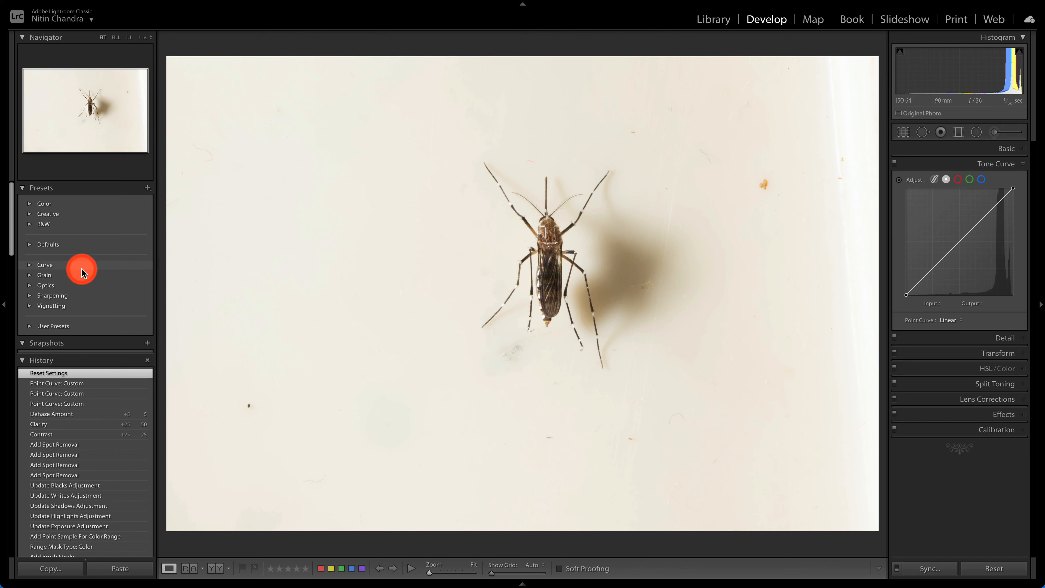
{"action": "left_click", "coordinate": [29, 326]}
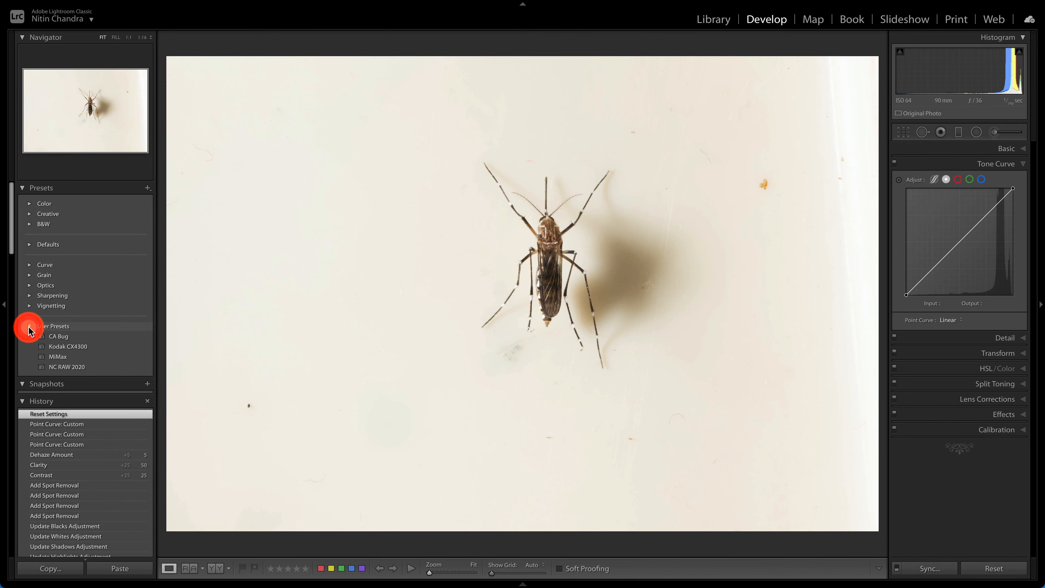
{"action": "left_click", "coordinate": [59, 367]}
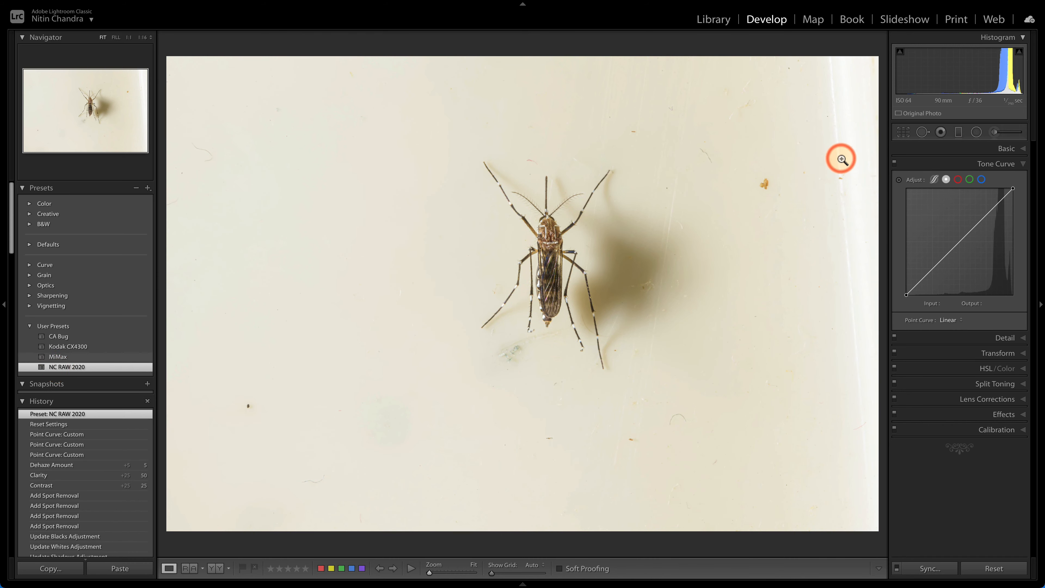
{"action": "left_click", "coordinate": [1006, 151]}
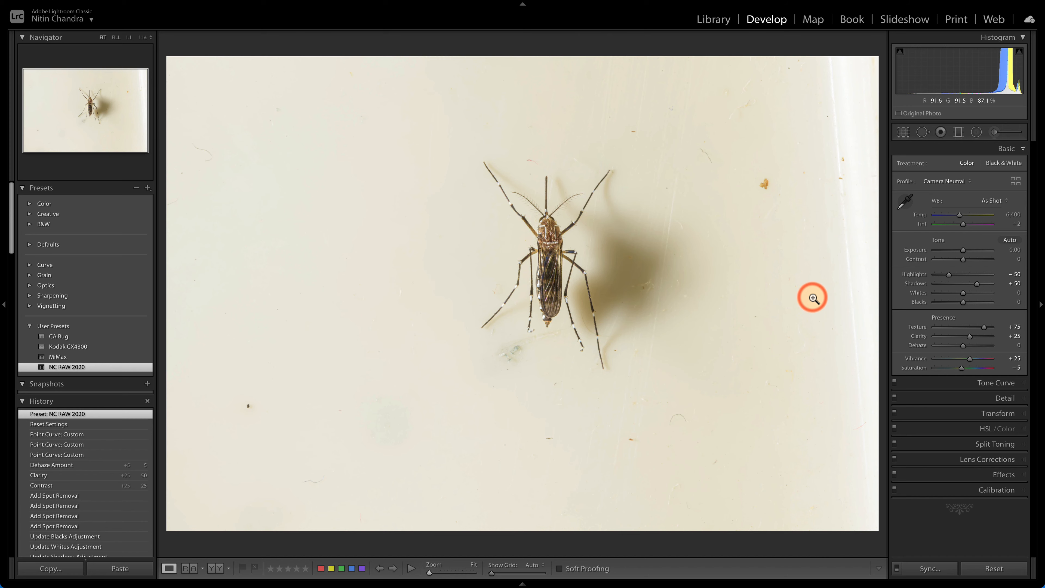
Step: Crop the photo in landscape orientation at its original aspect ratio, tightly around the mosquito and its shadow, with the insect near the centre
{"action": "key", "text": "c"}
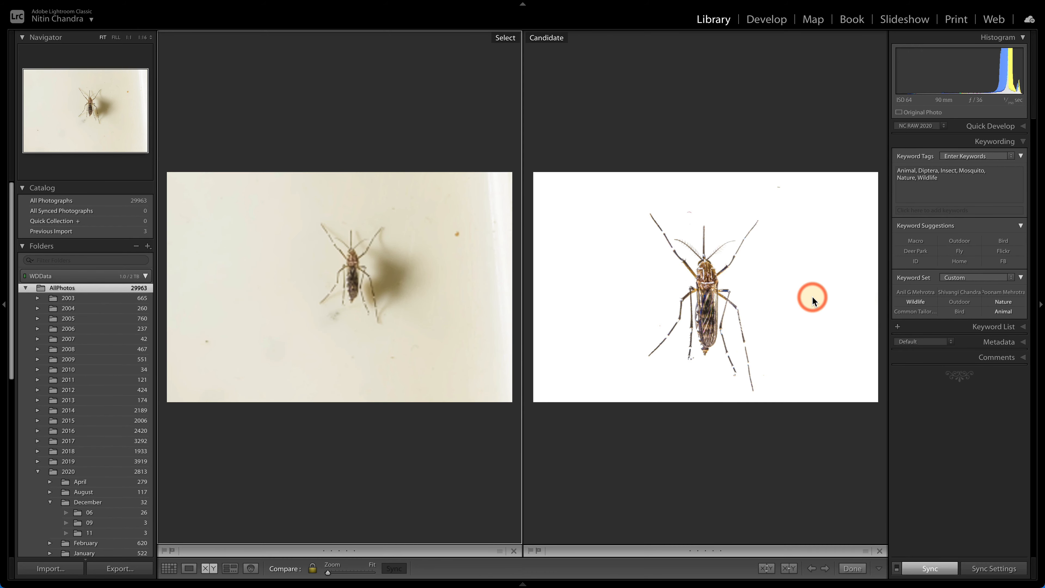
{"action": "key", "text": "d"}
{"action": "key", "text": "r"}
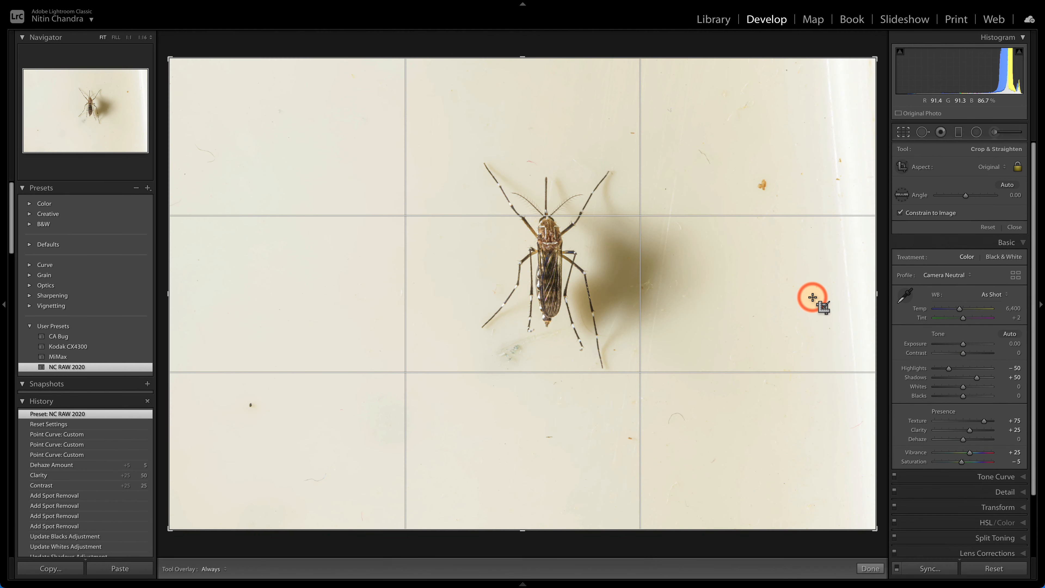
{"action": "key", "text": "x"}
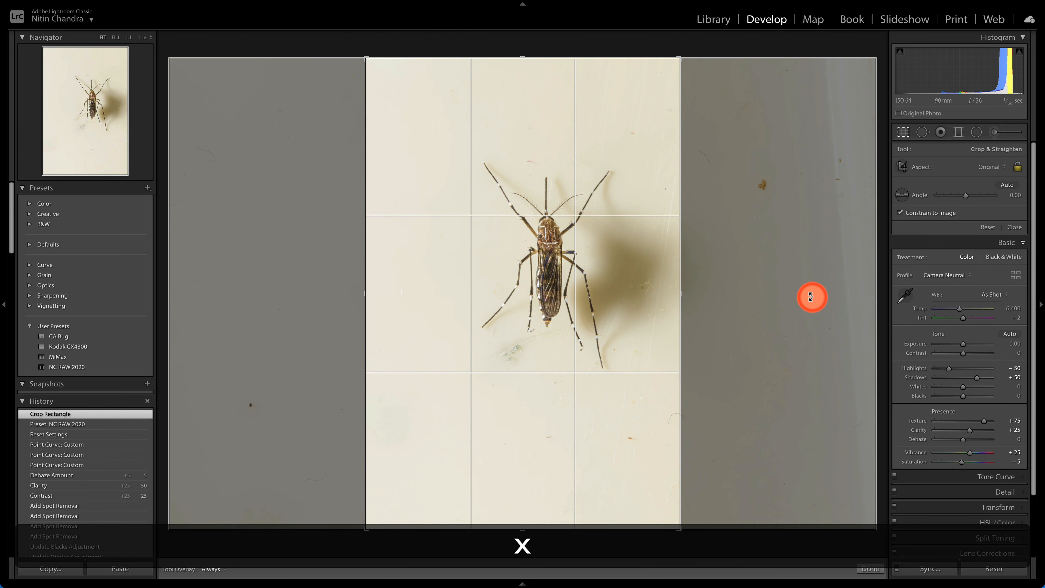
{"action": "key", "text": "x"}
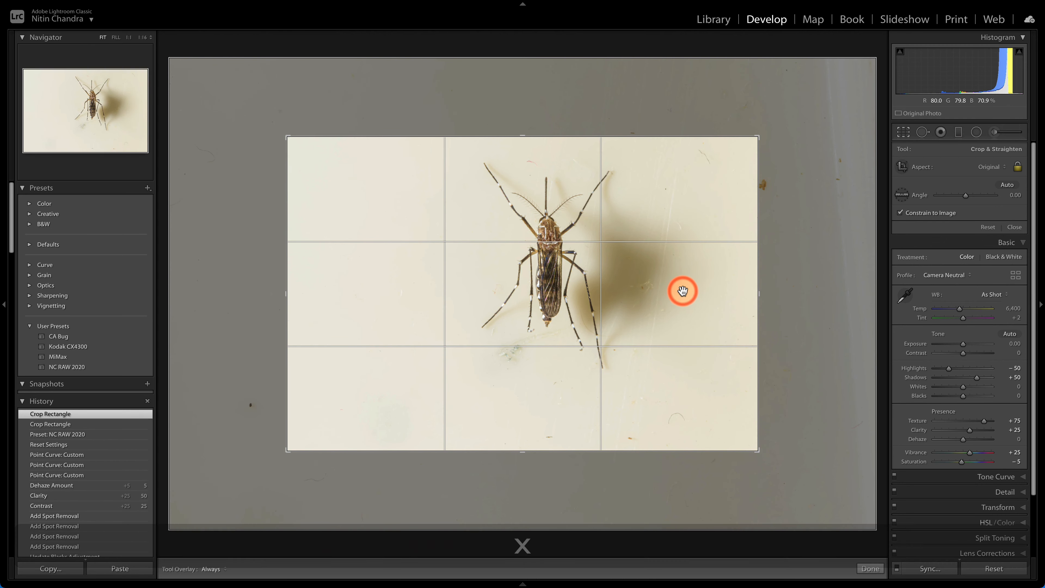
{"action": "left_click_drag", "start_coordinate": [640, 320], "coordinate": [654, 329]}
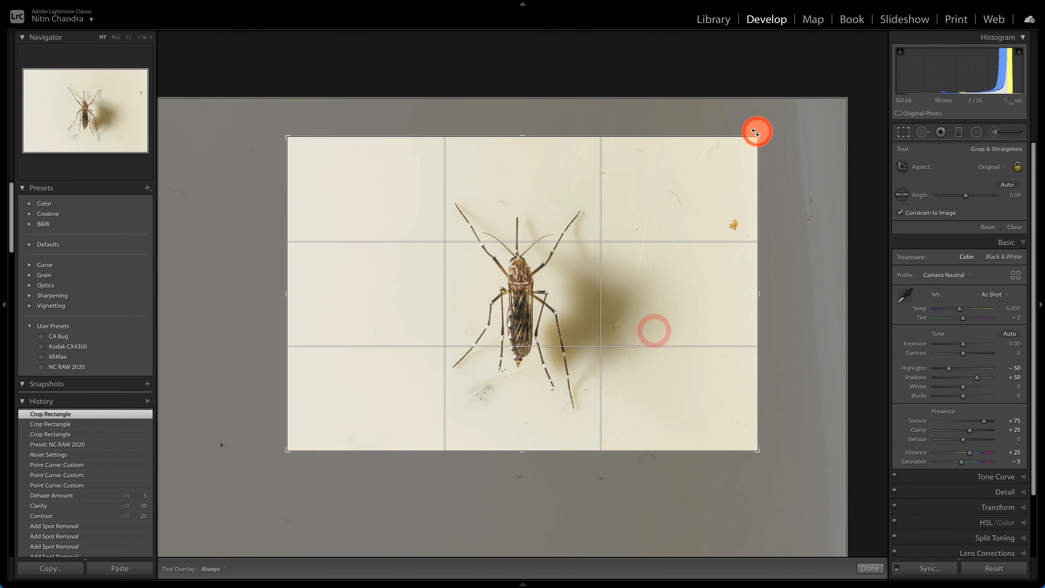
{"action": "left_click_drag", "start_coordinate": [759, 137], "coordinate": [731, 159]}
{"action": "left_click_drag", "start_coordinate": [642, 260], "coordinate": [616, 280]}
{"action": "key", "text": "Return"}
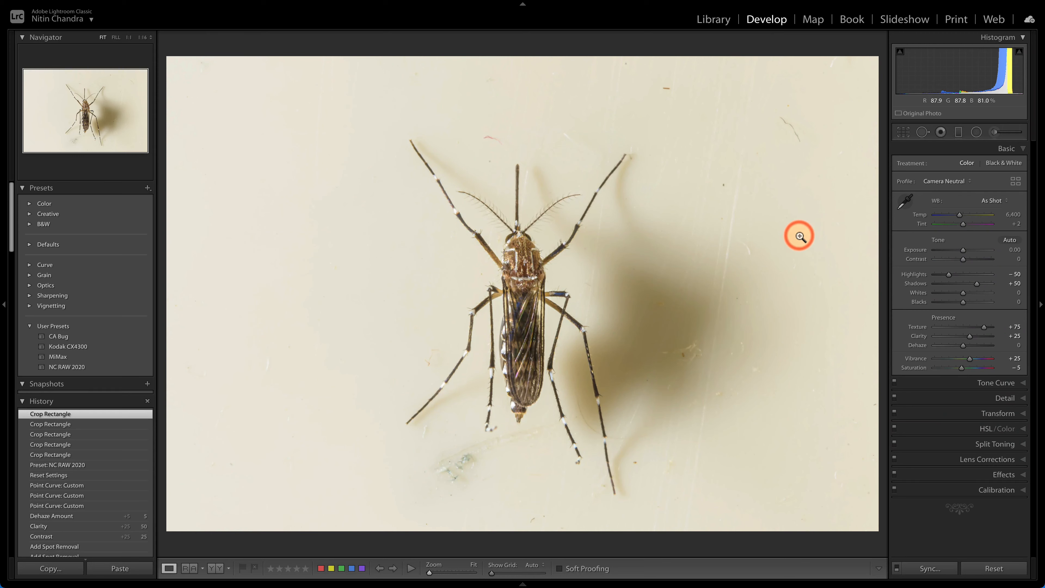
Step: Set a custom white balance by sampling the plain background beside the mosquito as the neutral target
{"action": "key", "text": "w"}
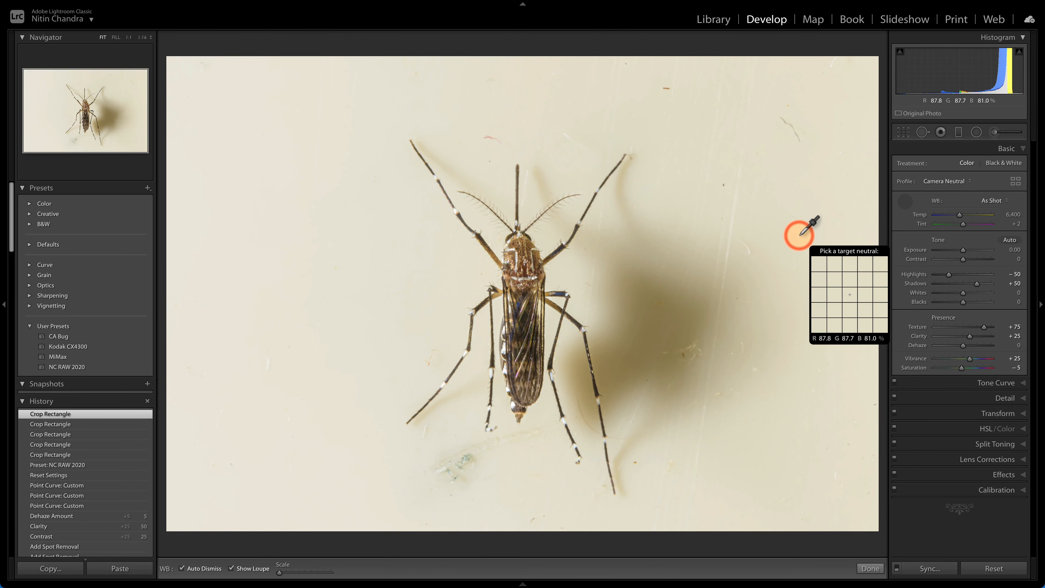
{"action": "left_click", "coordinate": [800, 235]}
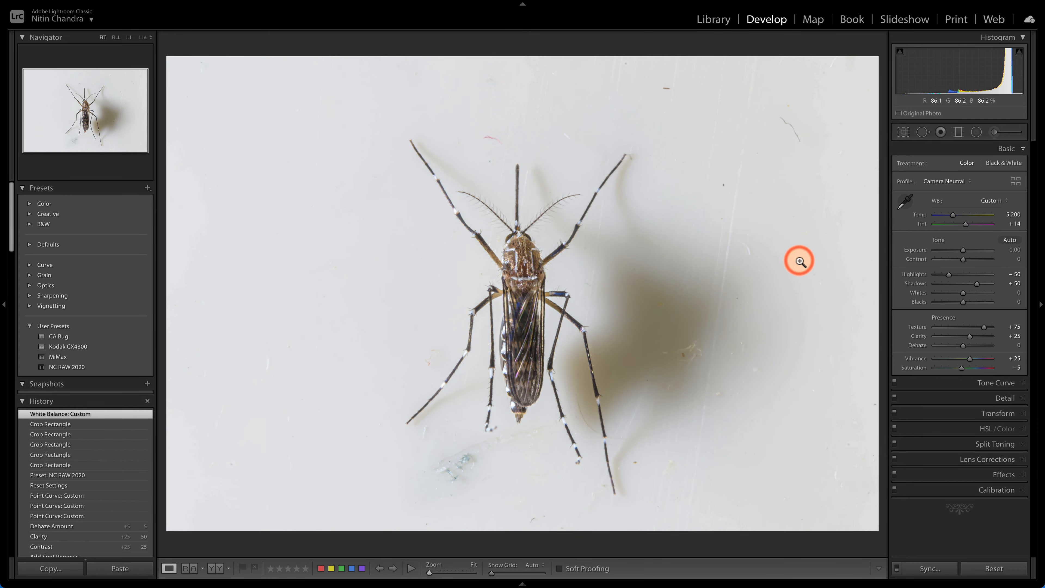
Step: Set the photo's Highlights to -100 and Shadows to +100
{"action": "left_click", "coordinate": [948, 275]}
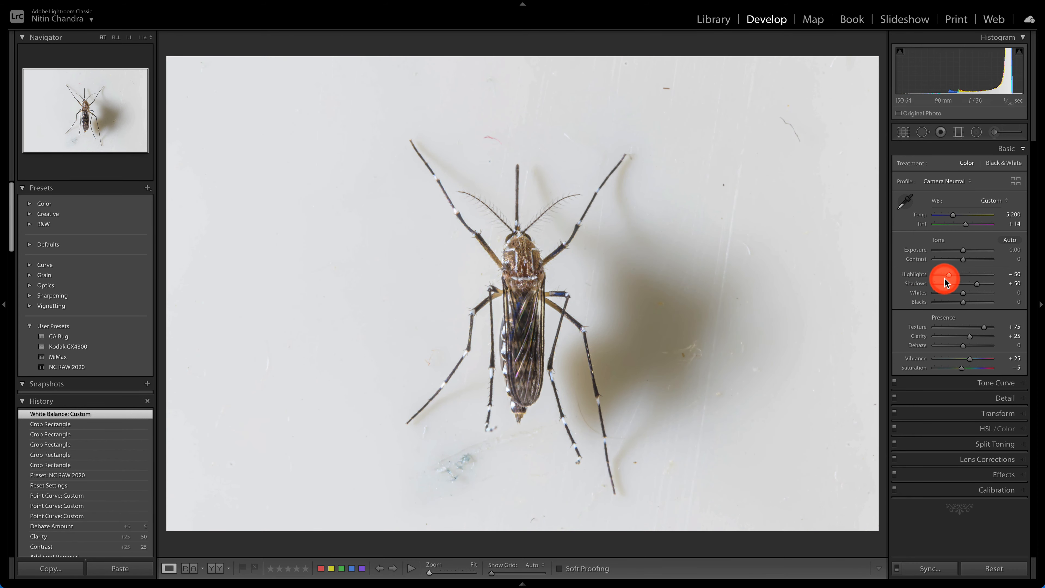
{"action": "left_click_drag", "start_coordinate": [950, 275], "coordinate": [917, 274]}
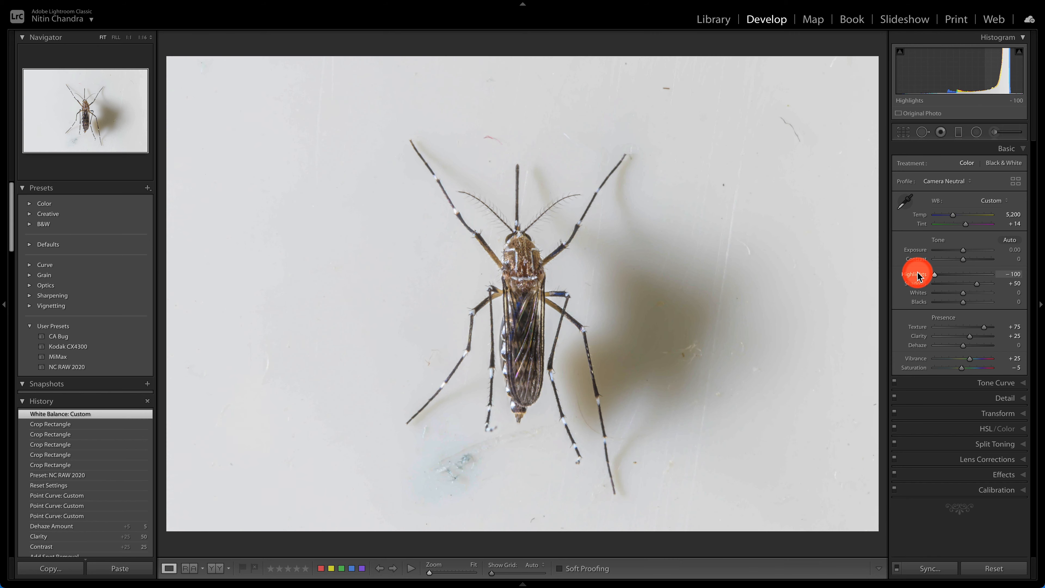
{"action": "left_click", "coordinate": [977, 285]}
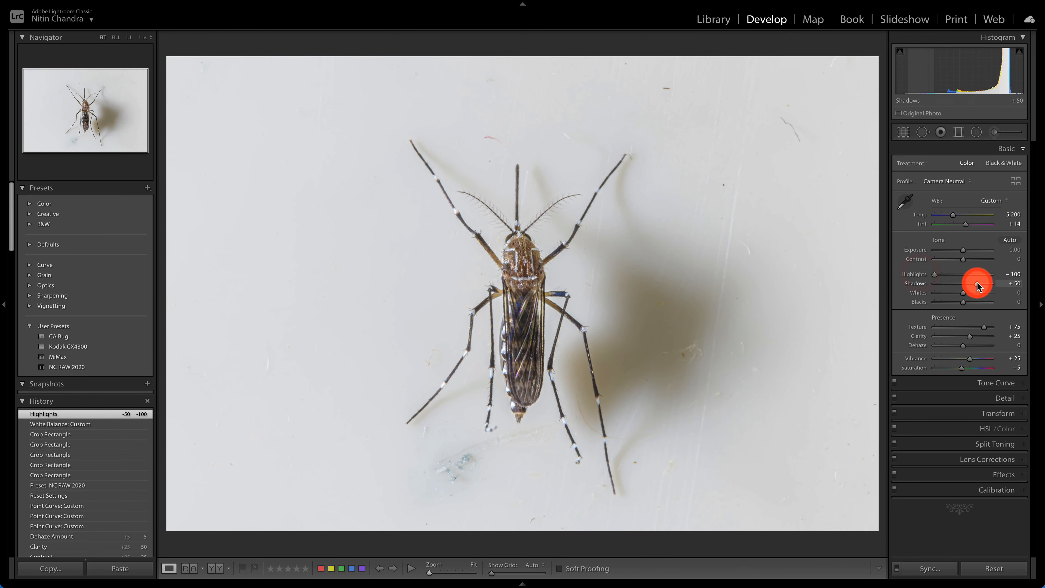
{"action": "left_click_drag", "start_coordinate": [978, 284], "coordinate": [1001, 287]}
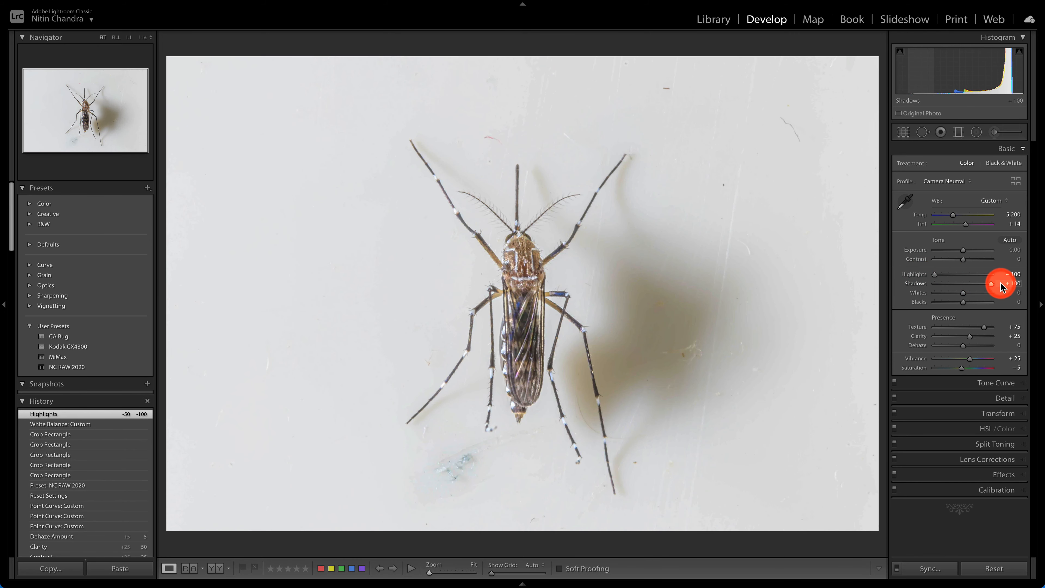
Step: Auto-set the Whites and Blacks, and refine them to Whites +30 and Blacks -45
{"action": "double_click", "coordinate": [921, 296], "text": "shift"}
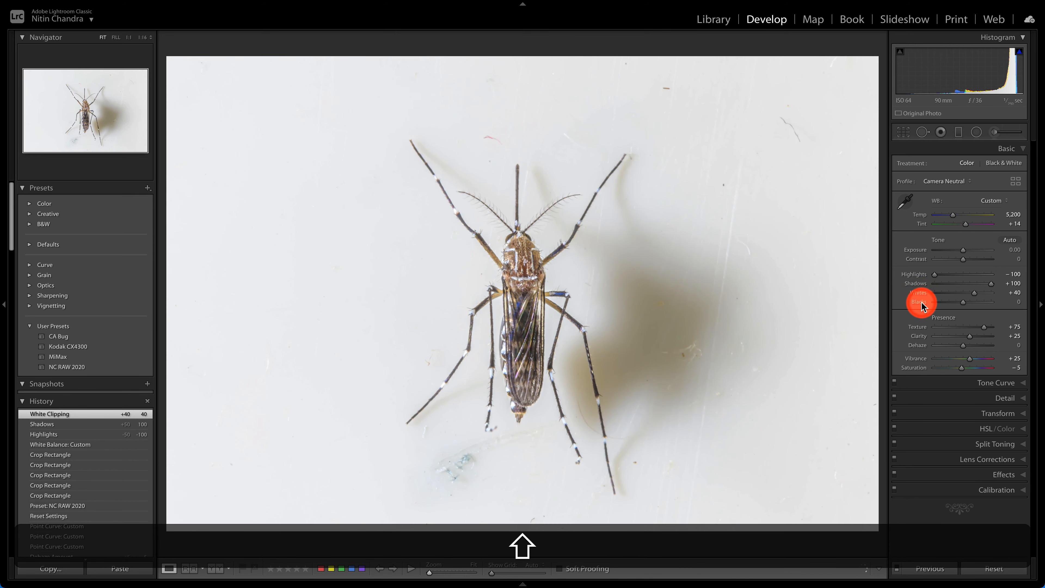
{"action": "double_click", "coordinate": [921, 303], "text": "shift"}
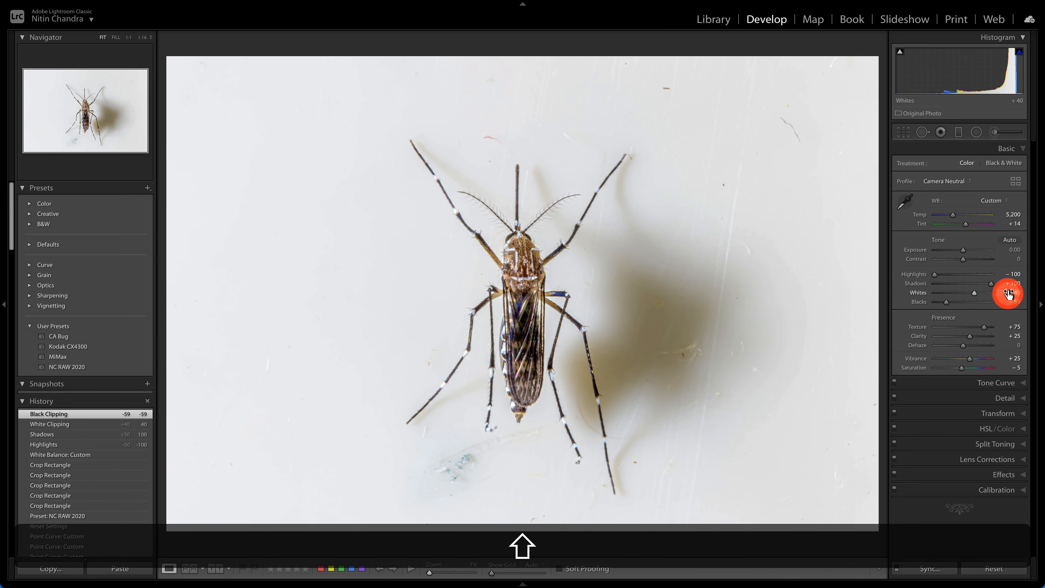
{"action": "key", "text": "Down"}
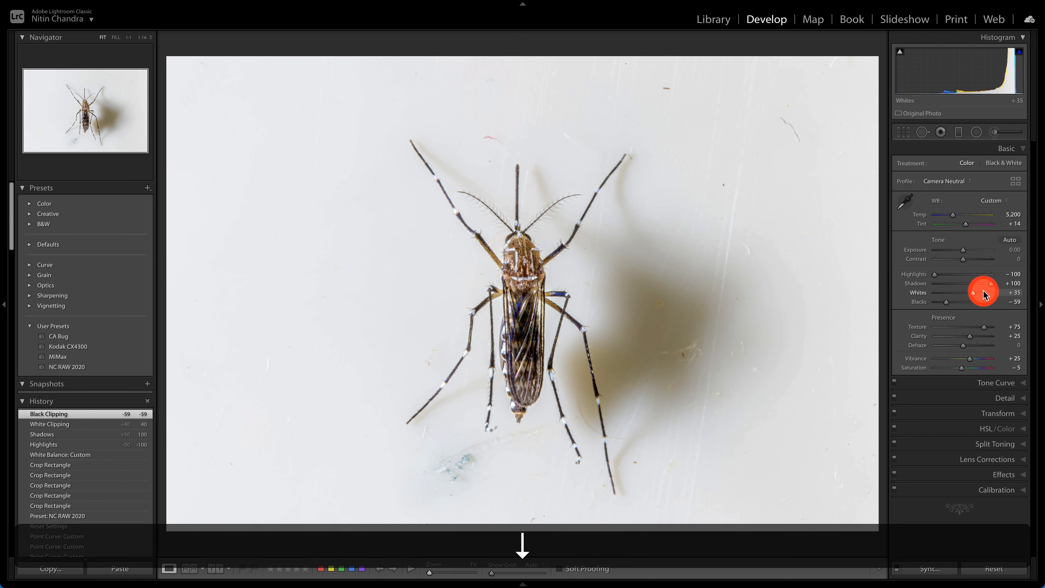
{"action": "key", "text": "Down"}
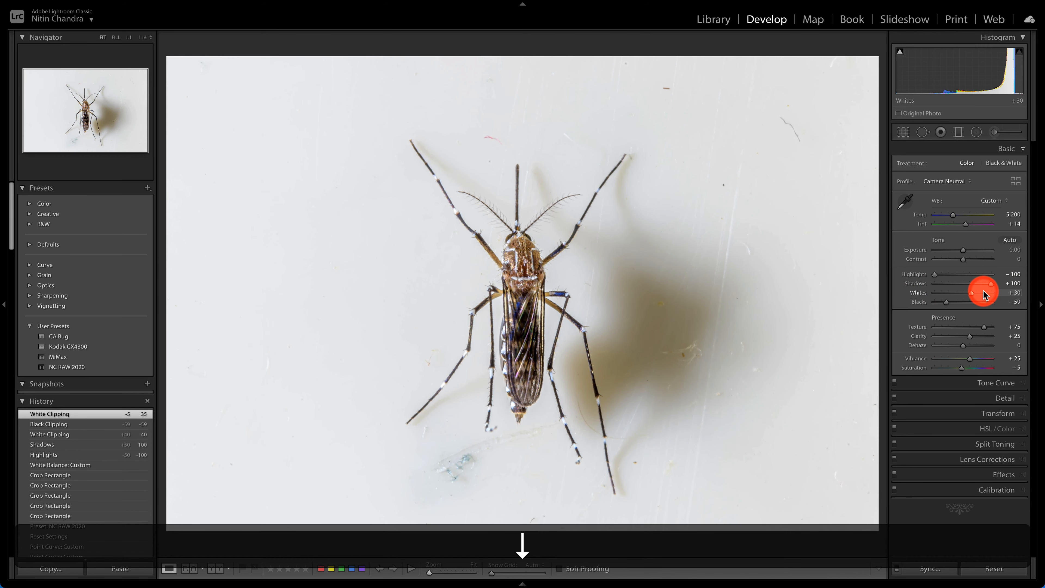
{"action": "left_click", "coordinate": [1016, 302]}
{"action": "type", "text": "-45"}
{"action": "key", "text": "Return"}
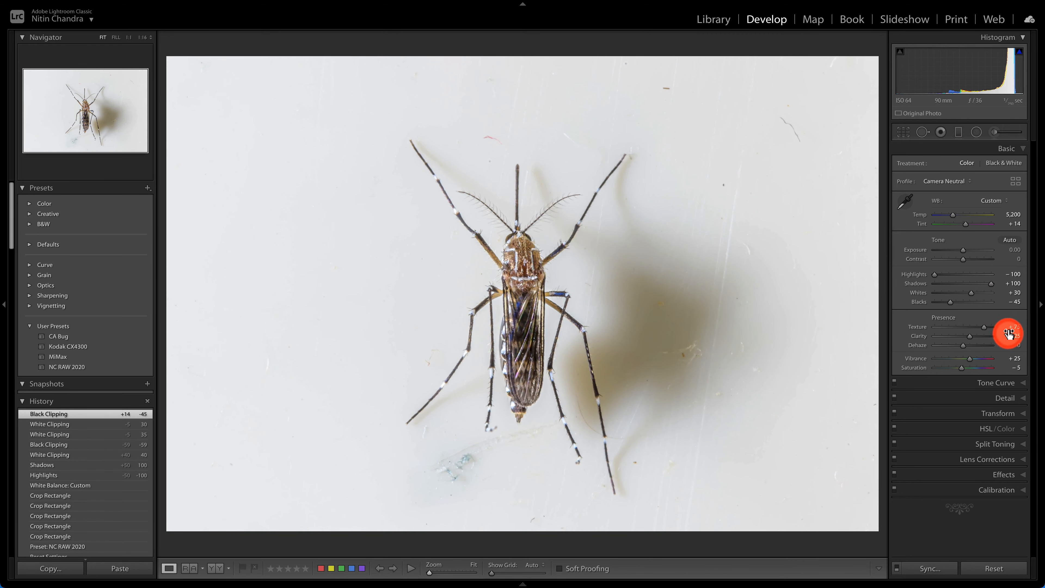
Step: Raise the photo's Texture to +85 and Clarity to +45
{"action": "key", "text": "Up"}
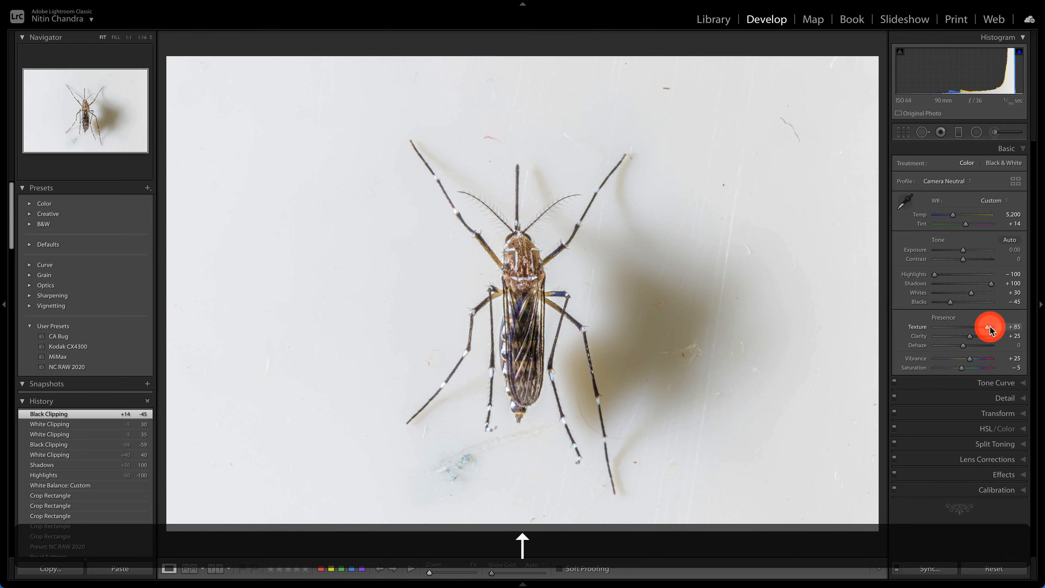
{"action": "key", "text": "Up"}
{"action": "key", "text": "Up"}
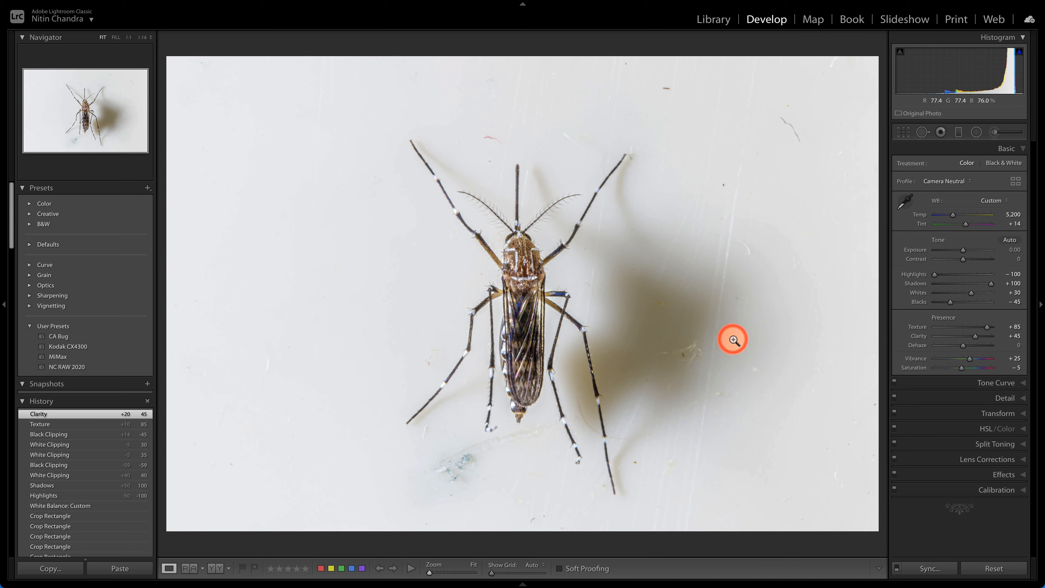
Step: Set up an adjustment brush with mask overlay shown, Exposure 4.00, and Highlights, Shadows, Whites and Blacks all at 100
{"action": "key", "text": "k"}
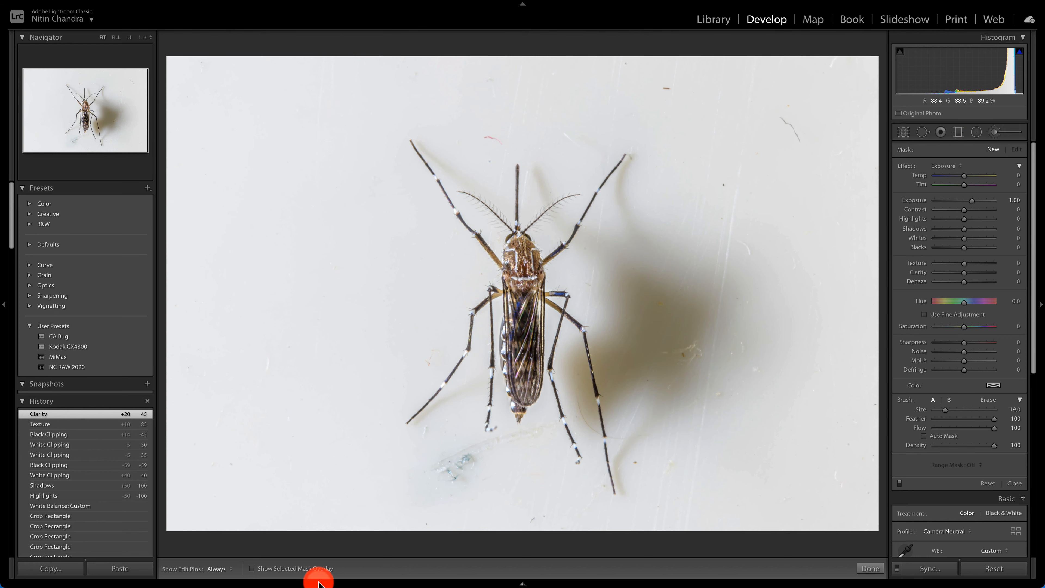
{"action": "left_click", "coordinate": [283, 574]}
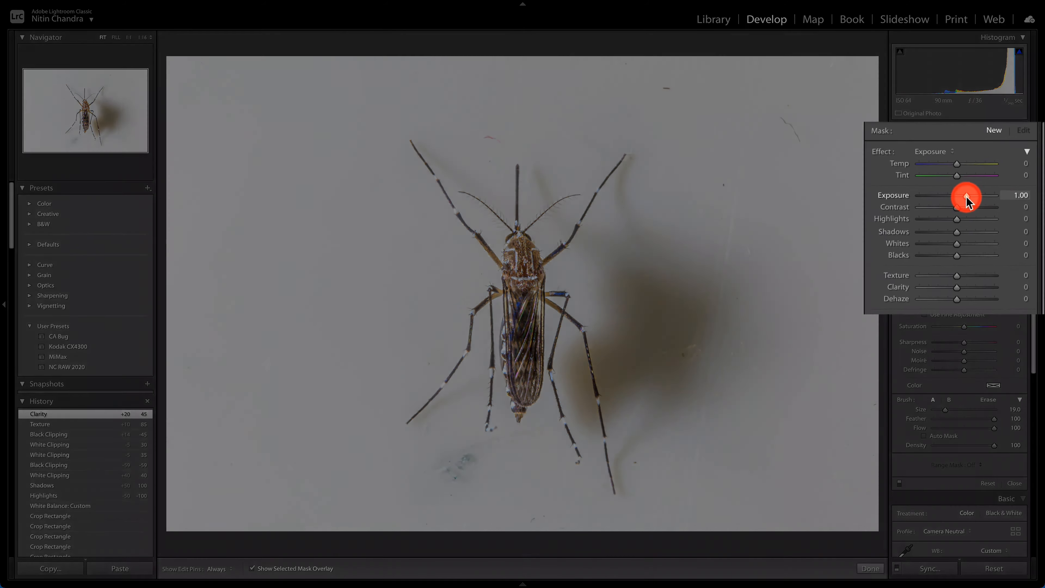
{"action": "mouse_move", "coordinate": [972, 200]}
{"action": "left_mouse_down"}
{"action": "mouse_move", "coordinate": [994, 201]}
{"action": "mouse_move", "coordinate": [986, 234]}
{"action": "mouse_move", "coordinate": [1039, 257]}
{"action": "left_mouse_up"}
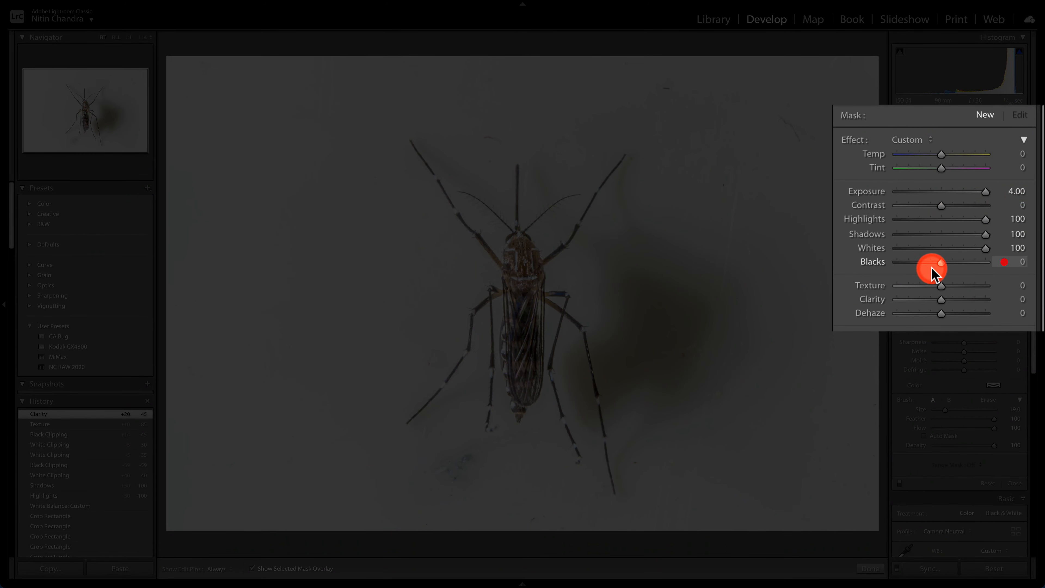
{"action": "left_click_drag", "start_coordinate": [941, 262], "coordinate": [1041, 263]}
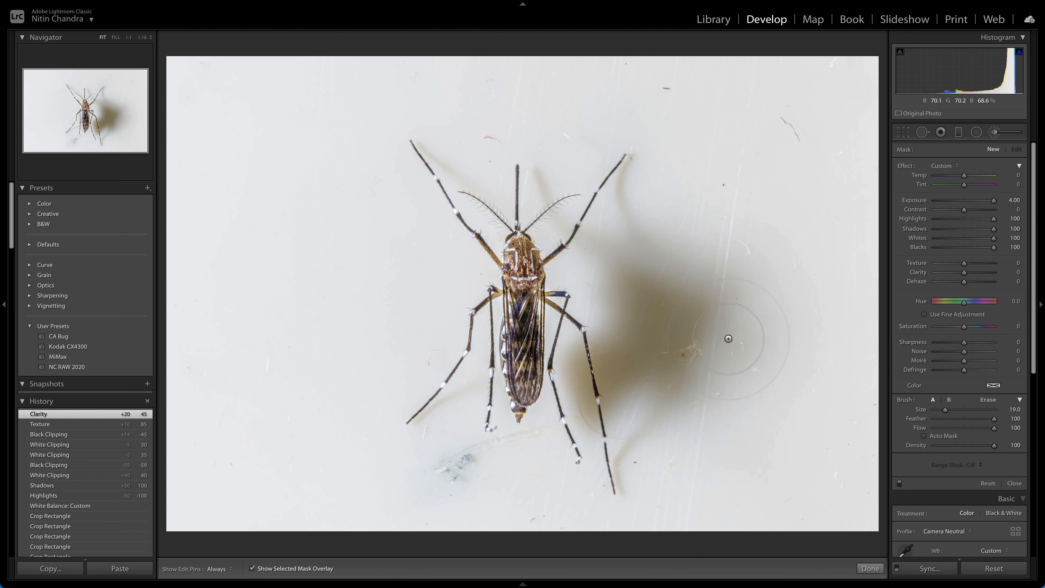
Step: Paint the brush mask over the entire image, including the mosquito, and hide the mask overlay
{"action": "mouse_move", "coordinate": [726, 344]}
{"action": "left_mouse_down"}
{"action": "mouse_move", "coordinate": [722, 256]}
{"action": "mouse_move", "coordinate": [699, 310]}
{"action": "mouse_move", "coordinate": [726, 241]}
{"action": "left_mouse_up"}
{"action": "key", "text": "h"}
{"action": "mouse_move", "coordinate": [861, 135]}
{"action": "left_mouse_down"}
{"action": "mouse_move", "coordinate": [914, 87]}
{"action": "mouse_move", "coordinate": [783, 182]}
{"action": "mouse_move", "coordinate": [617, 62]}
{"action": "mouse_move", "coordinate": [465, 115]}
{"action": "mouse_move", "coordinate": [390, 93]}
{"action": "mouse_move", "coordinate": [175, 95]}
{"action": "mouse_move", "coordinate": [178, 82]}
{"action": "mouse_move", "coordinate": [173, 439]}
{"action": "mouse_move", "coordinate": [193, 518]}
{"action": "mouse_move", "coordinate": [704, 538]}
{"action": "mouse_move", "coordinate": [905, 511]}
{"action": "left_mouse_up"}
{"action": "mouse_move", "coordinate": [340, 425]}
{"action": "left_mouse_down"}
{"action": "mouse_move", "coordinate": [233, 427]}
{"action": "mouse_move", "coordinate": [932, 435]}
{"action": "mouse_move", "coordinate": [234, 355]}
{"action": "mouse_move", "coordinate": [867, 377]}
{"action": "mouse_move", "coordinate": [835, 275]}
{"action": "mouse_move", "coordinate": [839, 202]}
{"action": "left_mouse_up"}
{"action": "mouse_move", "coordinate": [539, 211]}
{"action": "left_mouse_down"}
{"action": "mouse_move", "coordinate": [680, 214]}
{"action": "mouse_move", "coordinate": [483, 163]}
{"action": "mouse_move", "coordinate": [348, 142]}
{"action": "mouse_move", "coordinate": [611, 72]}
{"action": "mouse_move", "coordinate": [486, 41]}
{"action": "mouse_move", "coordinate": [707, 148]}
{"action": "left_mouse_up"}
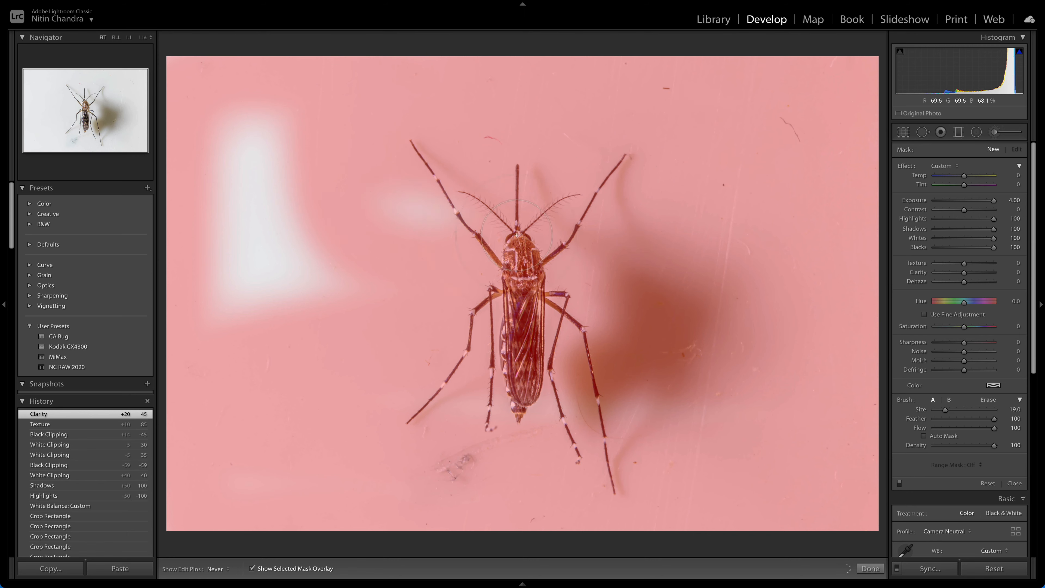
{"action": "mouse_move", "coordinate": [517, 235]}
{"action": "left_mouse_down"}
{"action": "mouse_move", "coordinate": [291, 199]}
{"action": "mouse_move", "coordinate": [286, 158]}
{"action": "mouse_move", "coordinate": [244, 141]}
{"action": "mouse_move", "coordinate": [220, 303]}
{"action": "mouse_move", "coordinate": [395, 327]}
{"action": "mouse_move", "coordinate": [261, 250]}
{"action": "mouse_move", "coordinate": [475, 321]}
{"action": "left_mouse_up"}
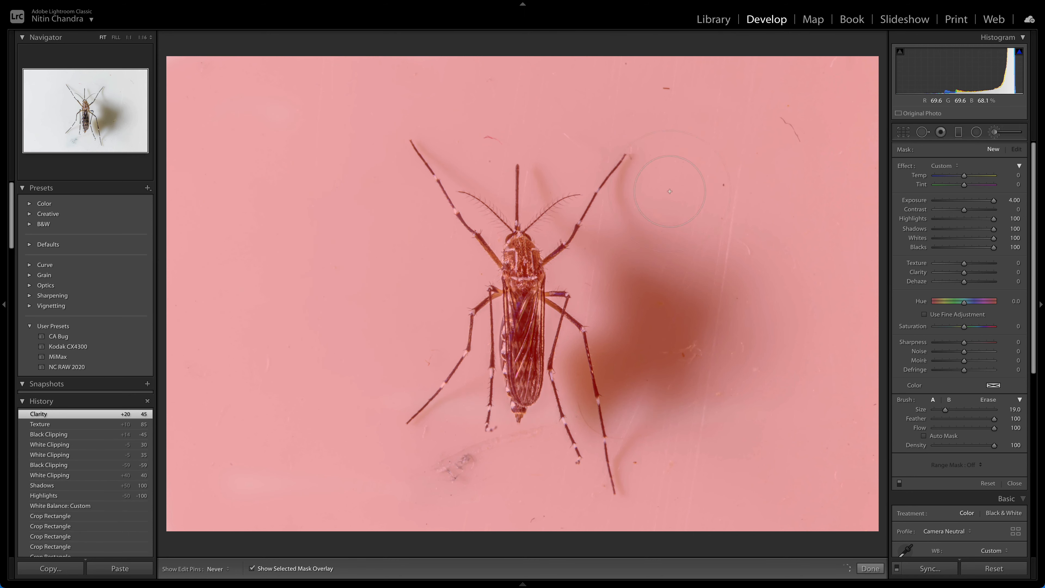
{"action": "key", "text": "o"}
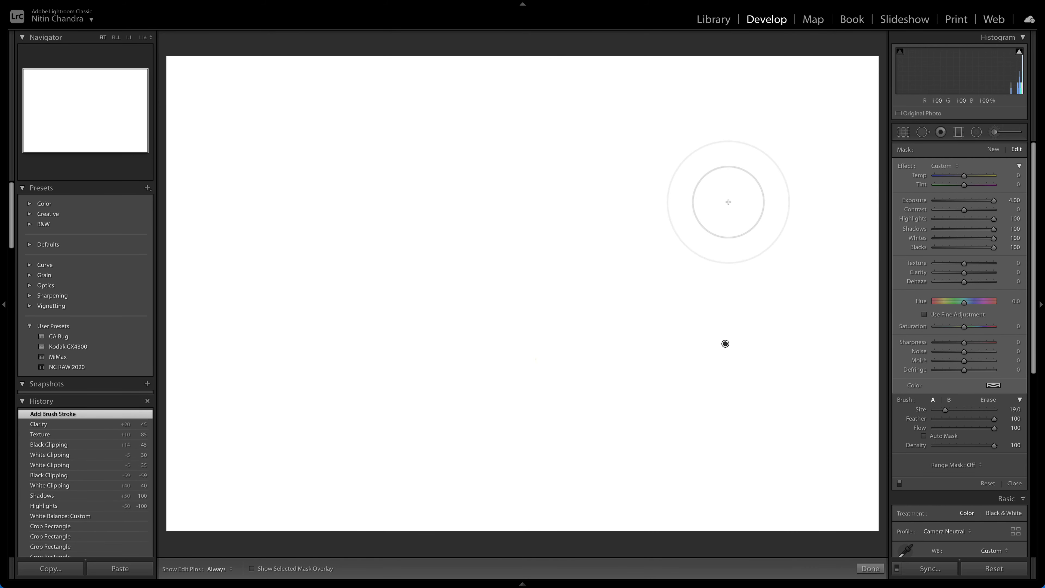
Step: Limit the brush mask with a Luminance range mask, using range 27/68 and smoothness 45
{"action": "left_click", "coordinate": [972, 468]}
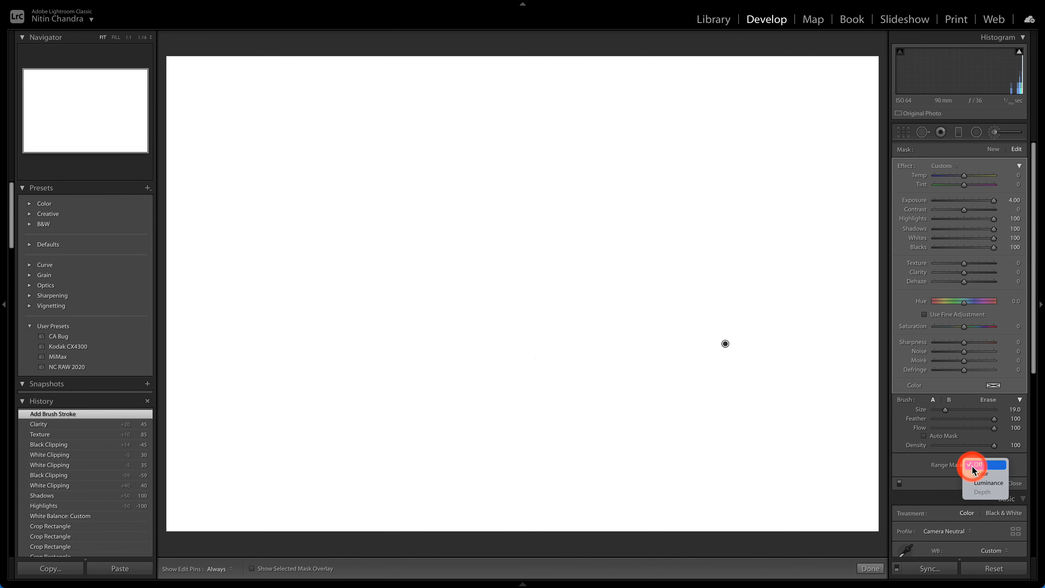
{"action": "left_click", "coordinate": [970, 482]}
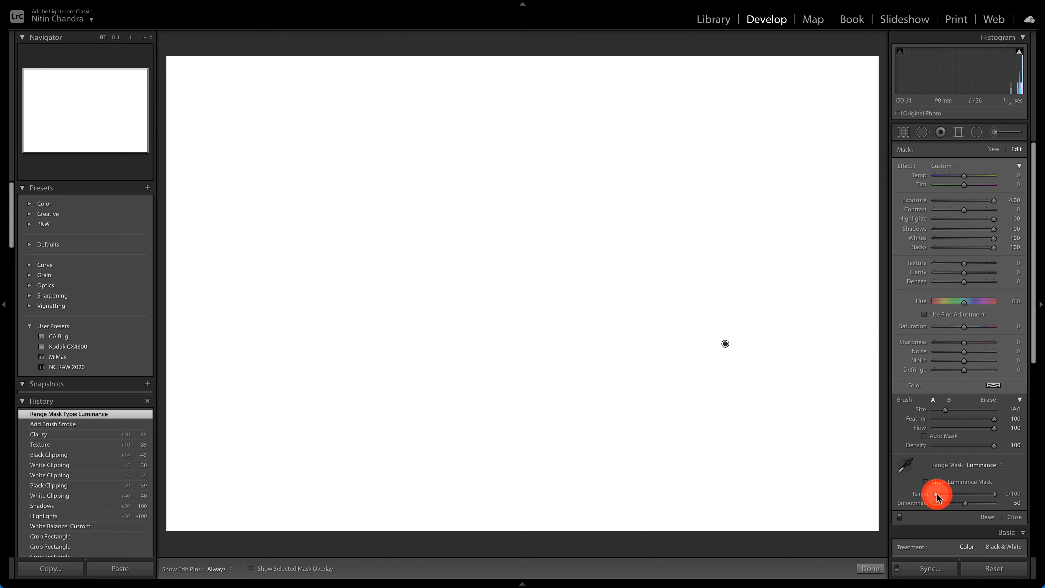
{"action": "mouse_move", "coordinate": [939, 494]}
{"action": "left_mouse_down"}
{"action": "mouse_move", "coordinate": [989, 495]}
{"action": "mouse_move", "coordinate": [954, 495]}
{"action": "mouse_move", "coordinate": [977, 496]}
{"action": "mouse_move", "coordinate": [962, 504]}
{"action": "left_mouse_up"}
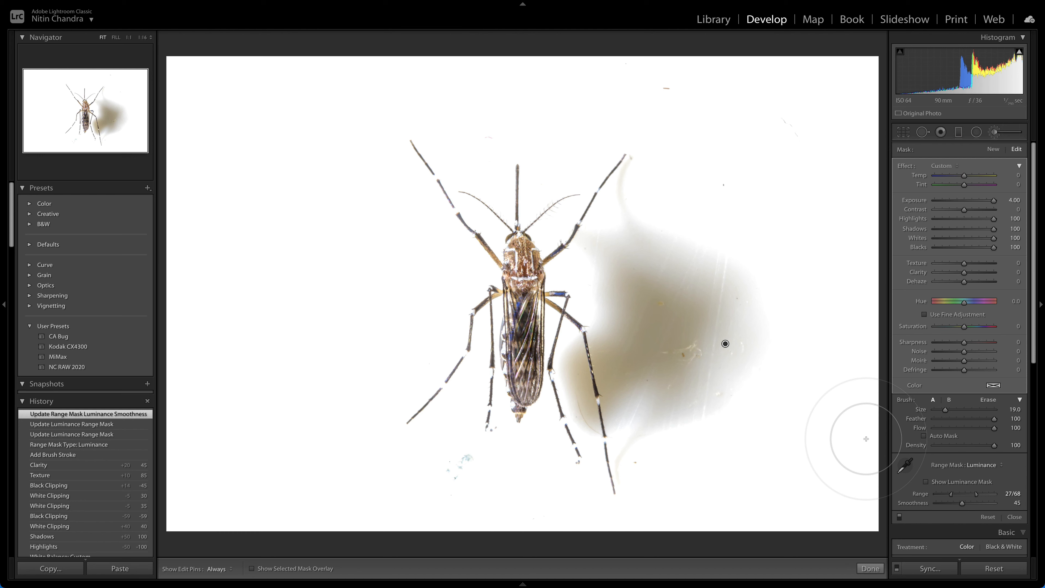
Step: Start a new brush mask with the same settings, paint over the upper part of the shadow, and check it with the mask overlay
{"action": "left_click", "coordinate": [992, 150]}
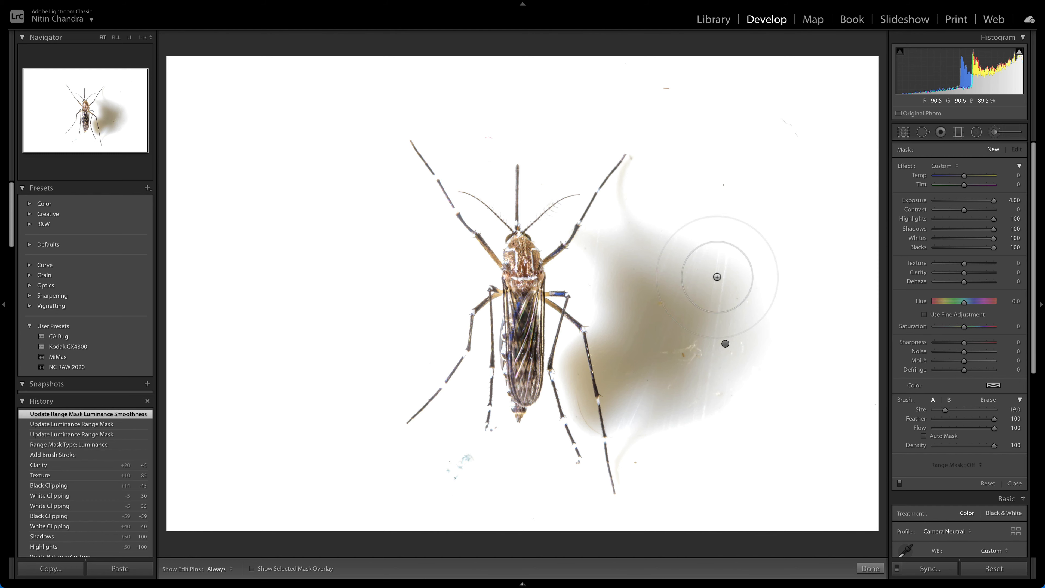
{"action": "key", "text": "o"}
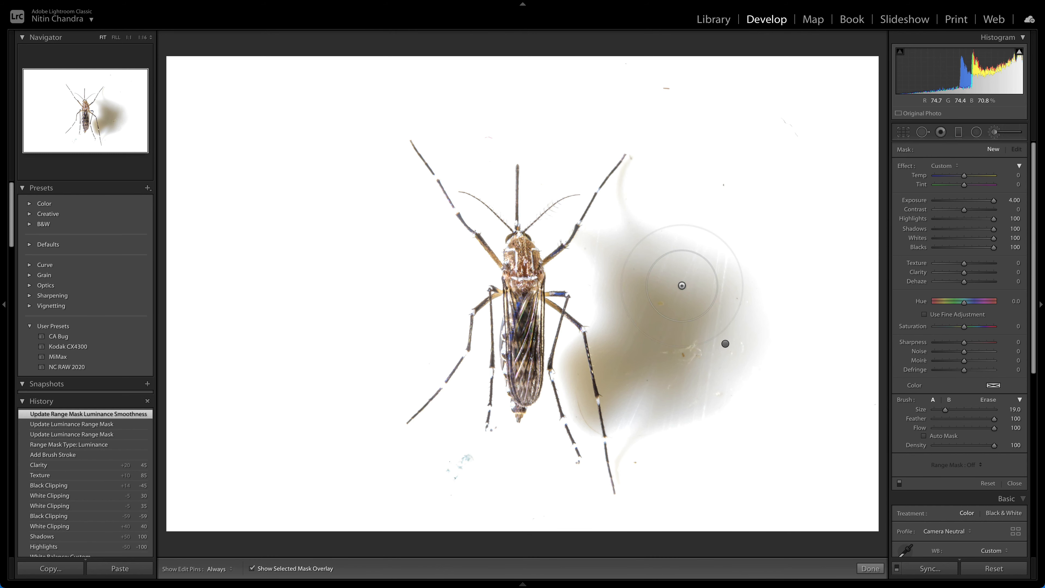
{"action": "mouse_move", "coordinate": [682, 286]}
{"action": "left_mouse_down"}
{"action": "mouse_move", "coordinate": [721, 331]}
{"action": "mouse_move", "coordinate": [723, 298]}
{"action": "mouse_move", "coordinate": [686, 269]}
{"action": "mouse_move", "coordinate": [667, 296]}
{"action": "mouse_move", "coordinate": [656, 245]}
{"action": "left_mouse_up"}
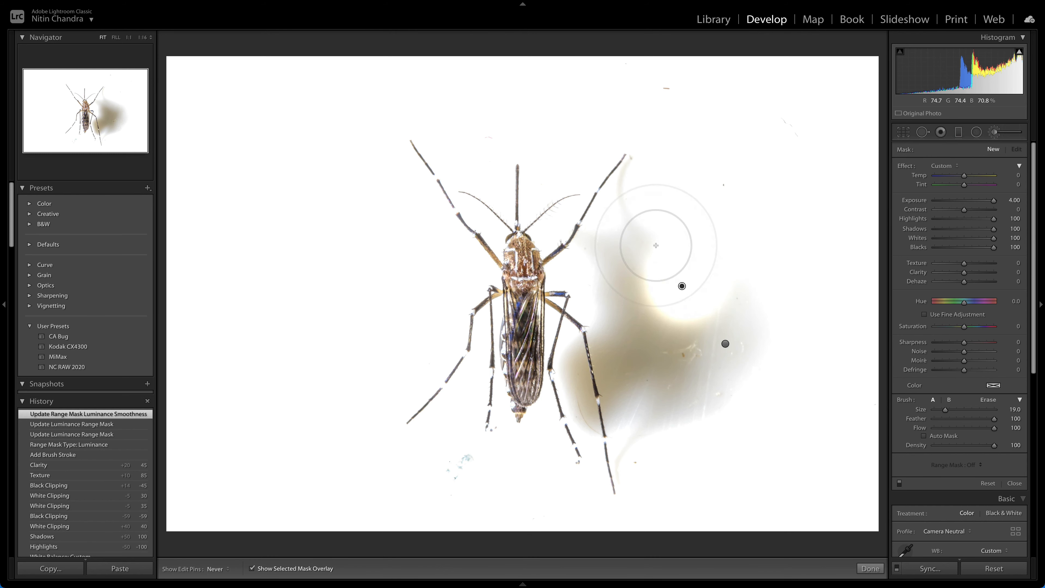
{"action": "left_click", "coordinate": [662, 217]}
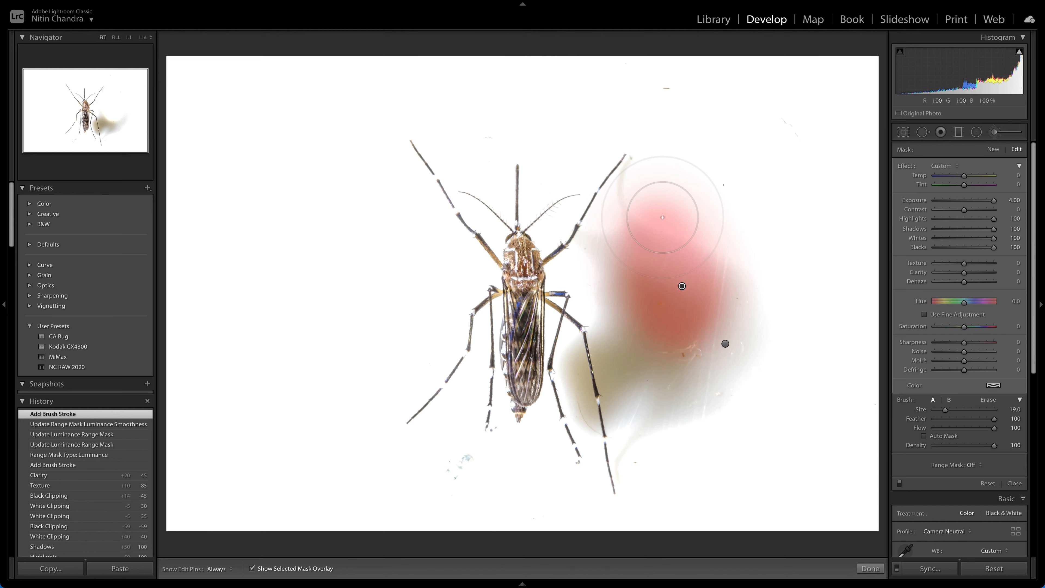
{"action": "key", "text": "o"}
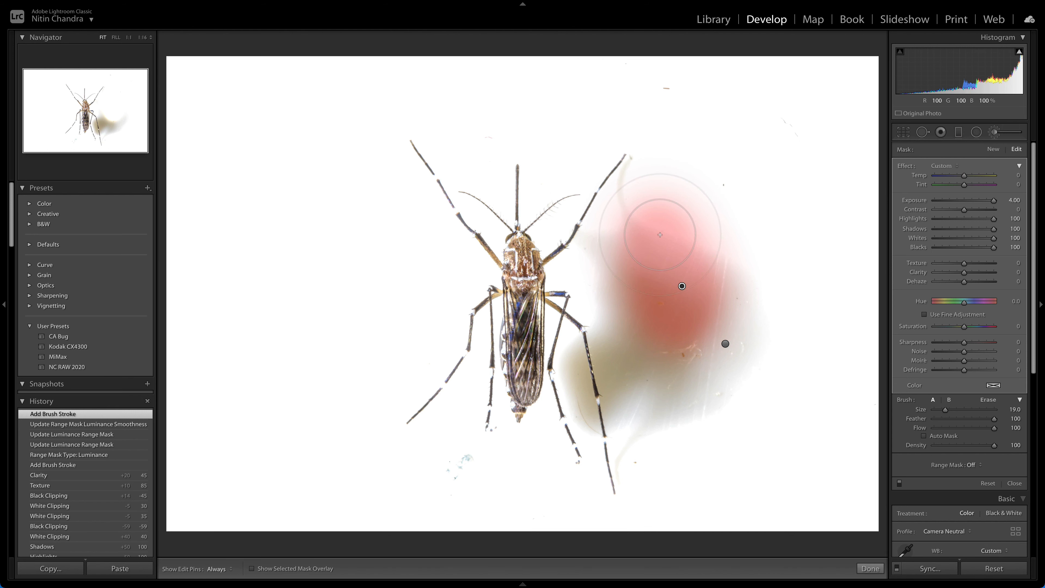
Step: Reduce the brush size to 11 and paint out the rest of the shadow up to the area around the lower-right hind leg
{"action": "scroll", "coordinate": [659, 234], "scroll_direction": "down", "scroll_amount": 4}
{"action": "left_click", "coordinate": [643, 199]}
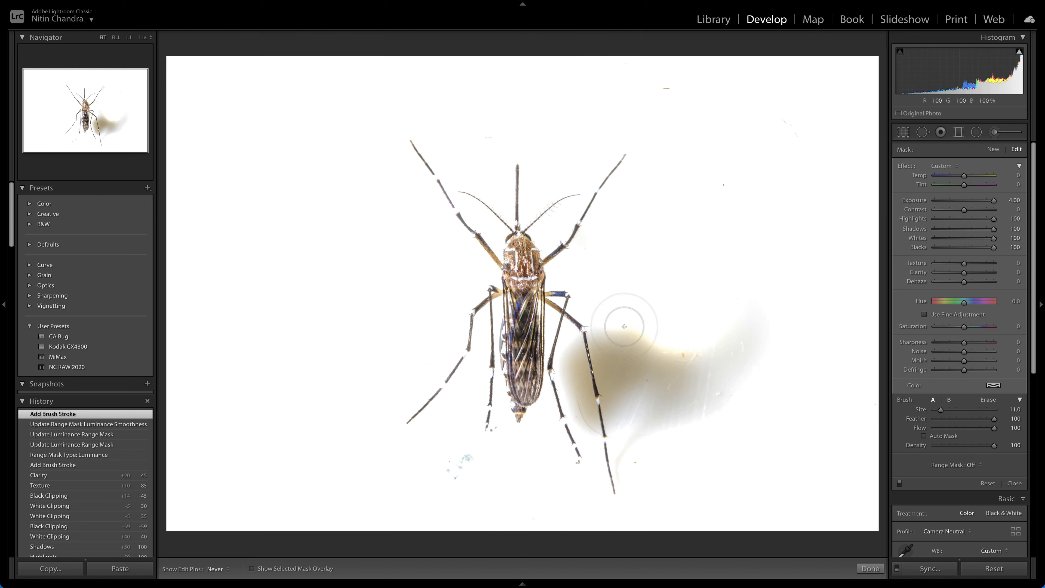
{"action": "mouse_move", "coordinate": [624, 326]}
{"action": "left_mouse_down"}
{"action": "mouse_move", "coordinate": [649, 430]}
{"action": "mouse_move", "coordinate": [765, 352]}
{"action": "mouse_move", "coordinate": [774, 304]}
{"action": "mouse_move", "coordinate": [690, 415]}
{"action": "mouse_move", "coordinate": [721, 336]}
{"action": "mouse_move", "coordinate": [655, 369]}
{"action": "mouse_move", "coordinate": [694, 394]}
{"action": "left_mouse_up"}
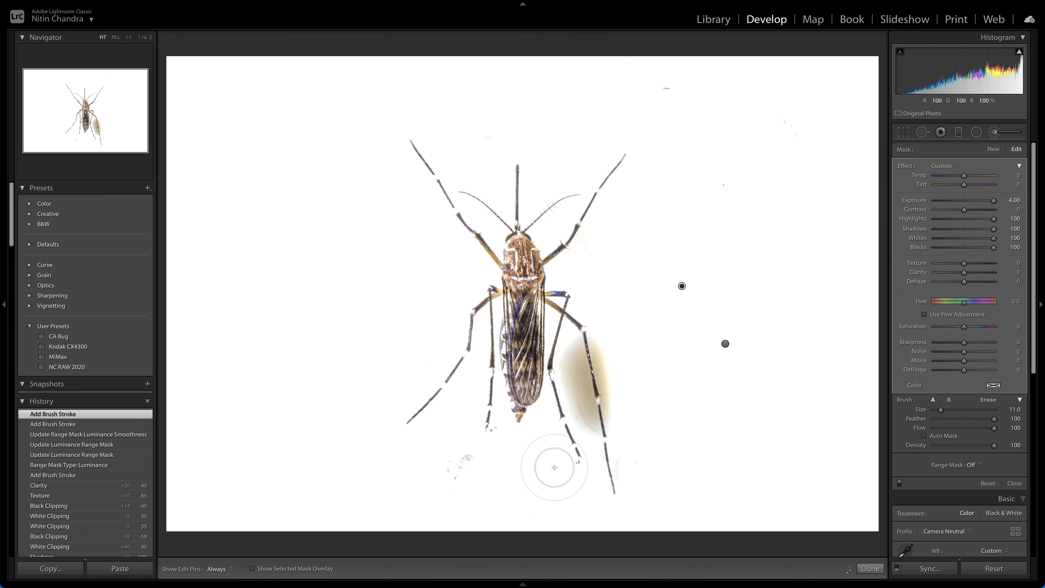
{"action": "key", "text": "h"}
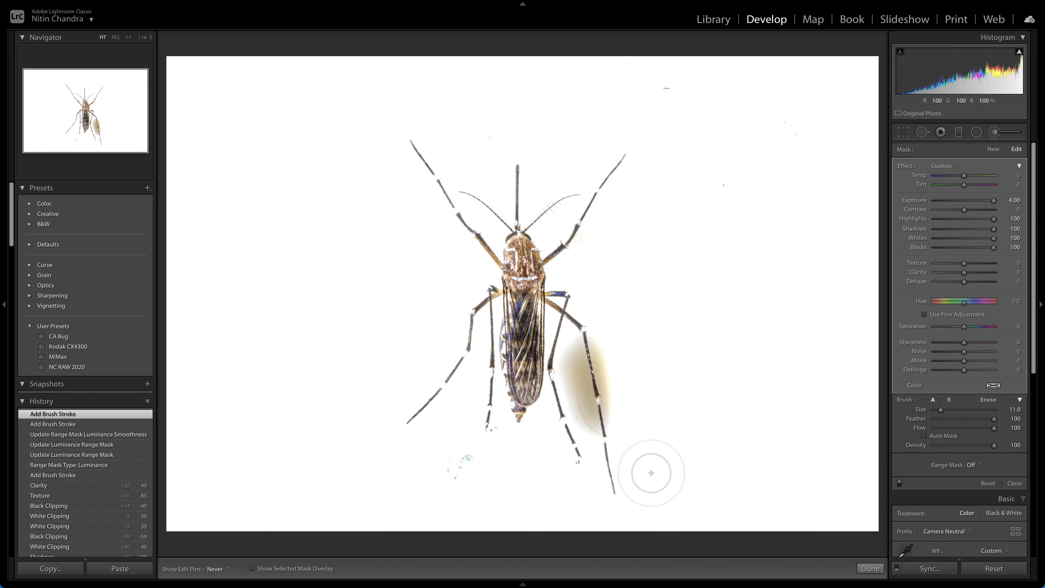
{"action": "left_click_drag", "start_coordinate": [625, 438], "coordinate": [581, 414]}
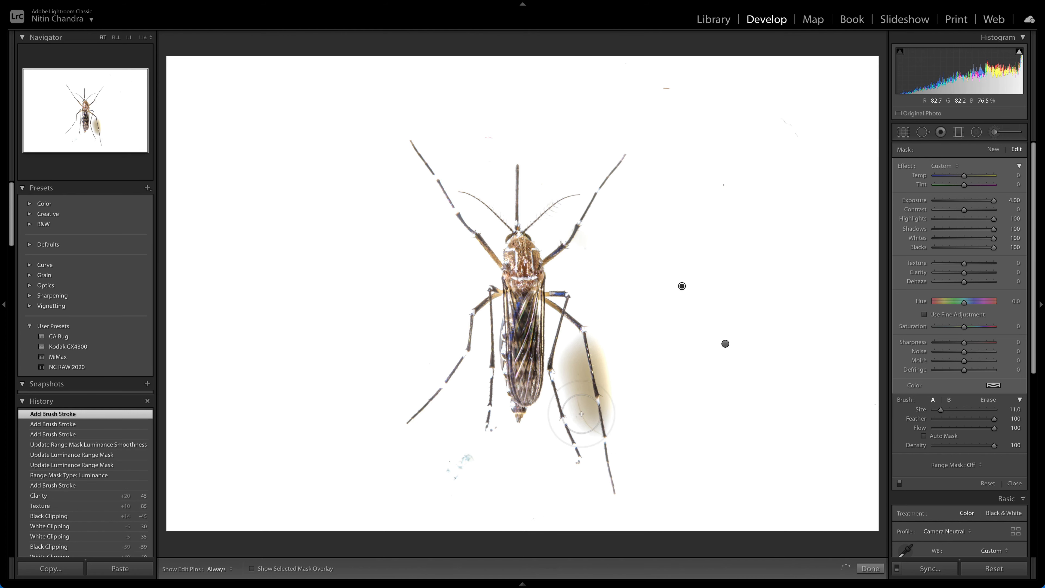
Step: Paint the remaining shadow on both sides of the lower-right hind leg with Auto Mask temporarily enabled
{"action": "key", "text": "z"}
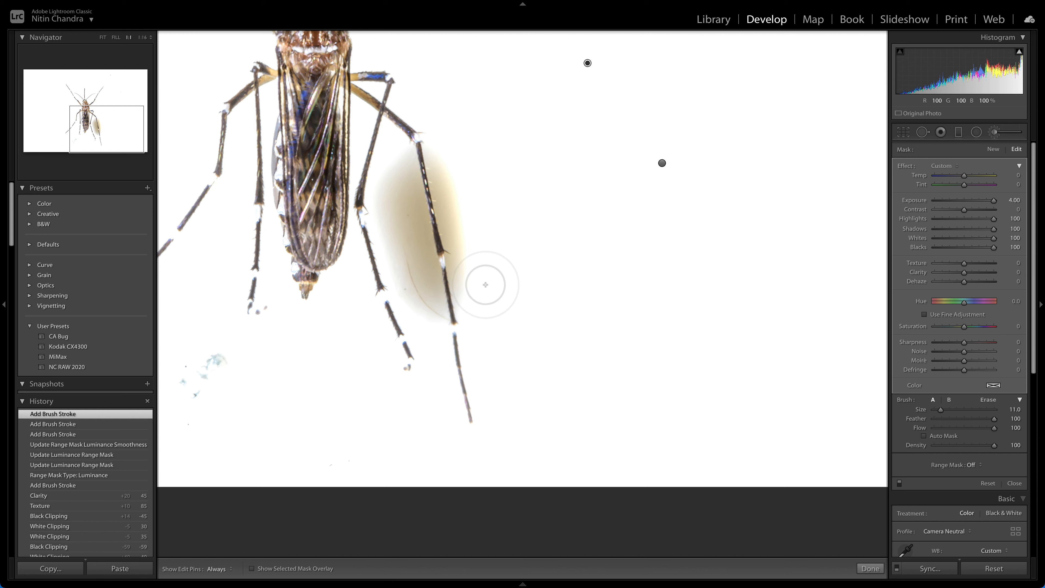
{"action": "key", "text": "super"}
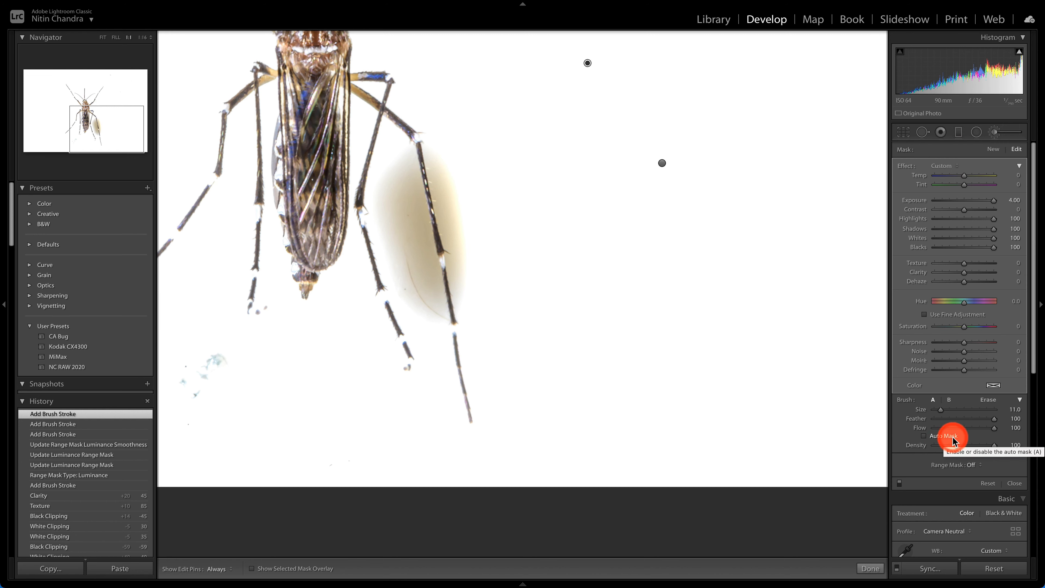
{"action": "key", "text": "super"}
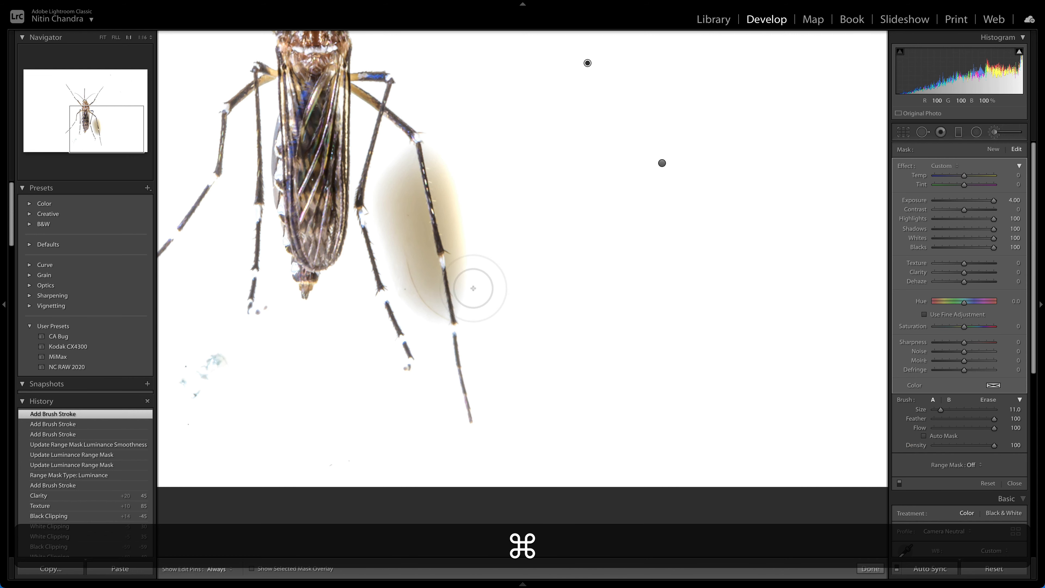
{"action": "left_click_drag", "start_coordinate": [473, 288], "coordinate": [455, 159]}
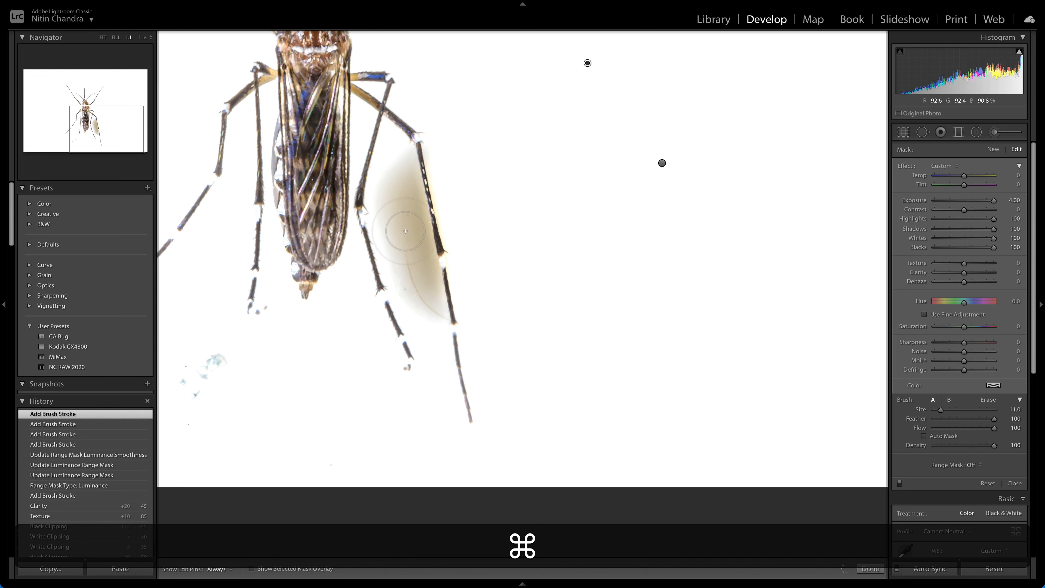
{"action": "mouse_move", "coordinate": [415, 280]}
{"action": "left_mouse_down"}
{"action": "mouse_move", "coordinate": [421, 310]}
{"action": "mouse_move", "coordinate": [541, 308]}
{"action": "left_mouse_up"}
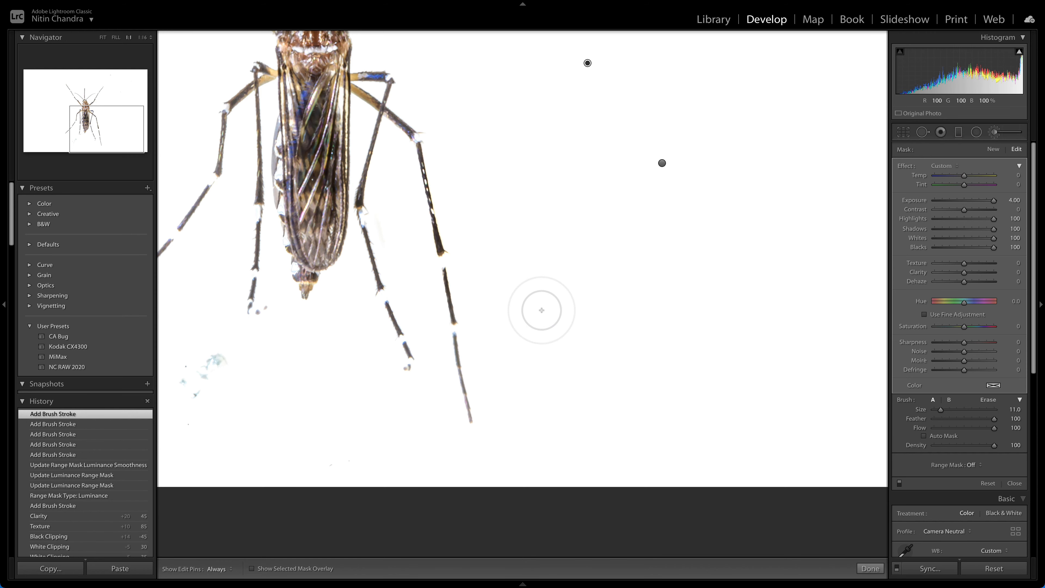
{"action": "key", "text": "z"}
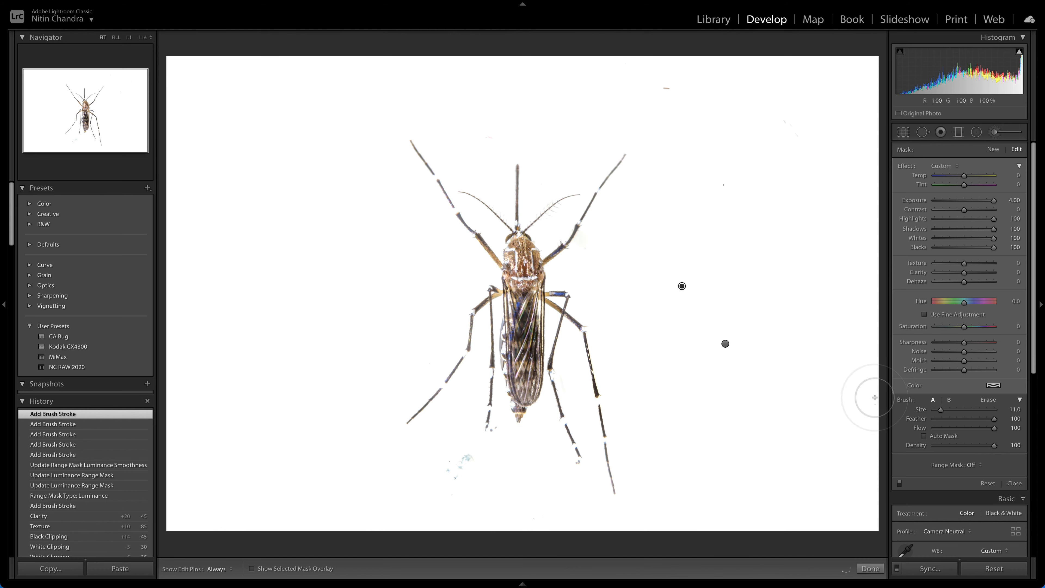
Step: Limit this brush mask with a Color range mask and sample the pale background between the hind leg and the mask pin
{"action": "left_click", "coordinate": [972, 465]}
{"action": "left_click", "coordinate": [978, 473]}
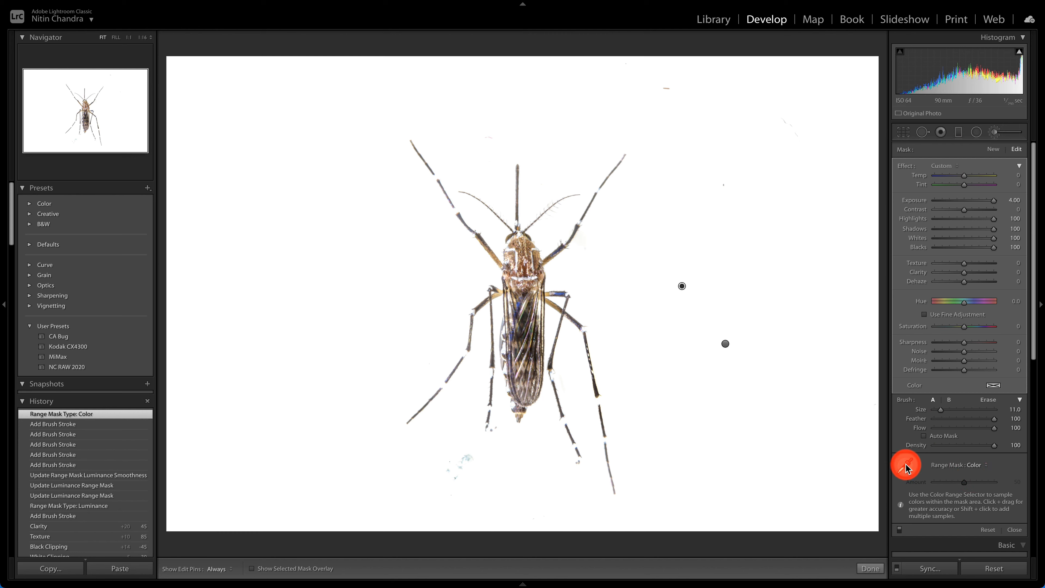
{"action": "left_click", "coordinate": [907, 467]}
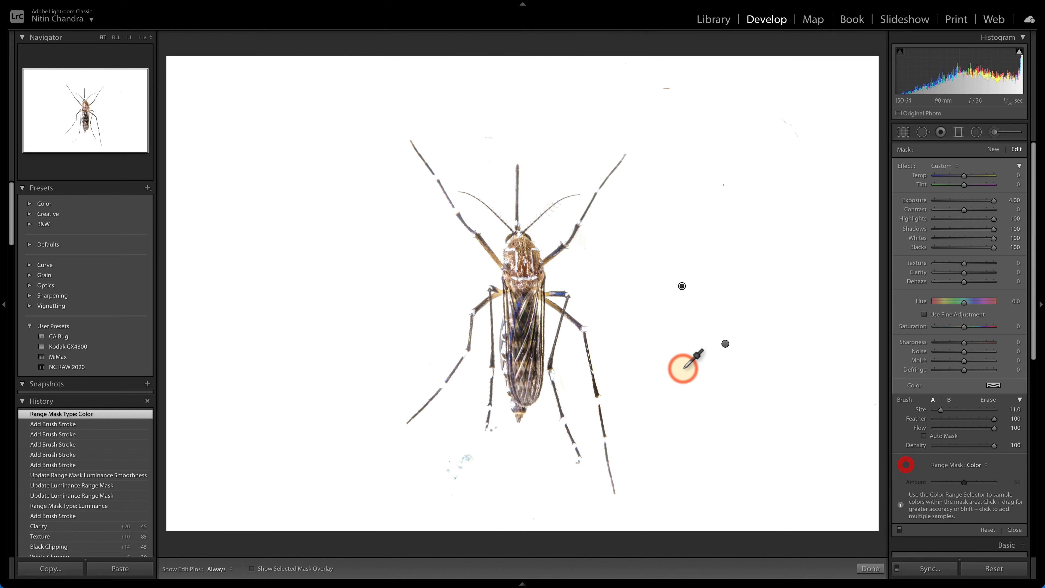
{"action": "left_click", "coordinate": [627, 318]}
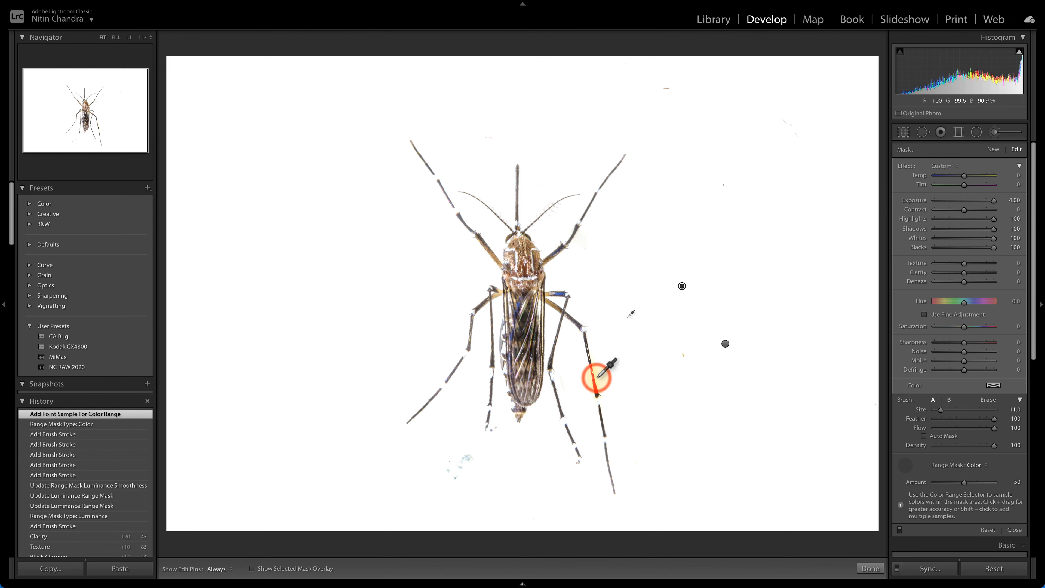
Step: Add two more color samples in the yellowish fringe beside the hind leg and set the range mask Amount to 90
{"action": "key", "text": "z"}
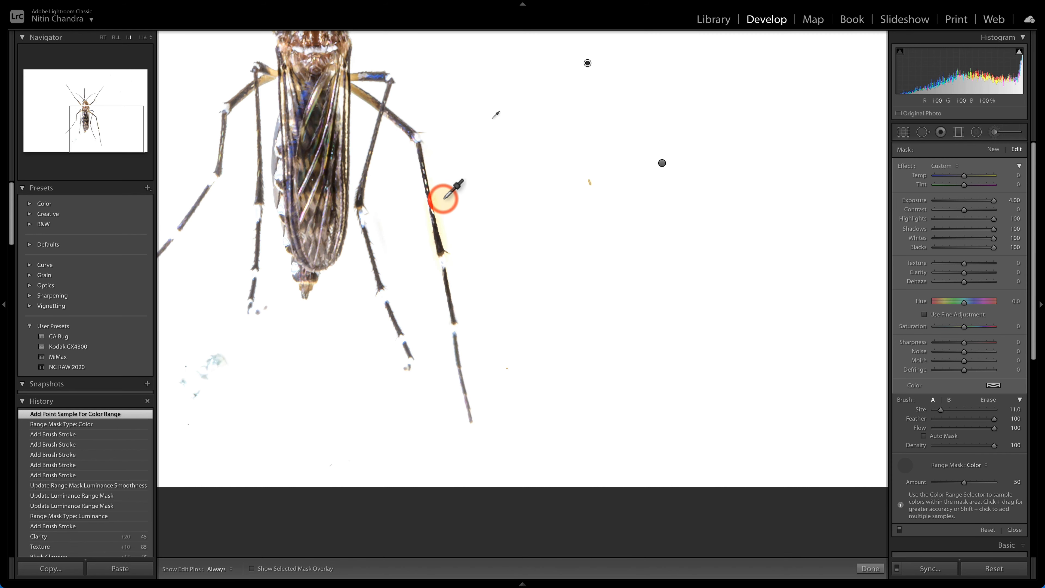
{"action": "left_click", "coordinate": [442, 198], "text": "shift"}
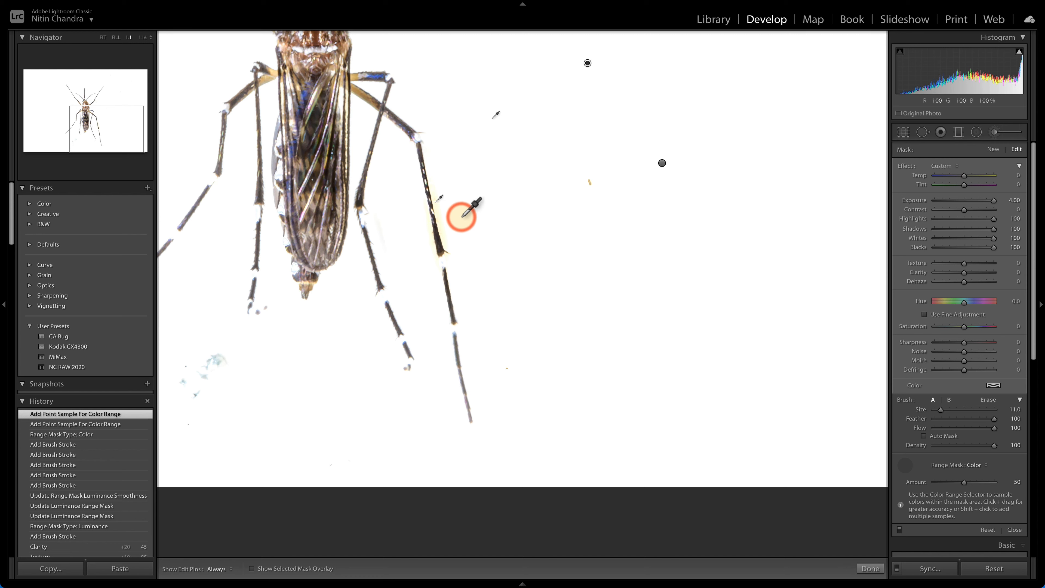
{"action": "key", "text": "shift"}
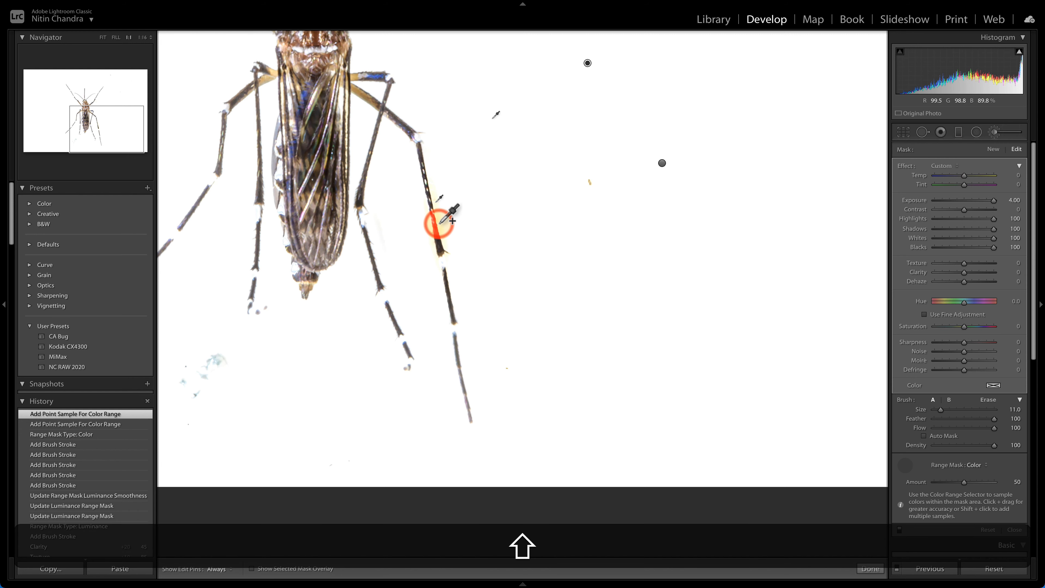
{"action": "left_click", "coordinate": [440, 223], "text": "shift"}
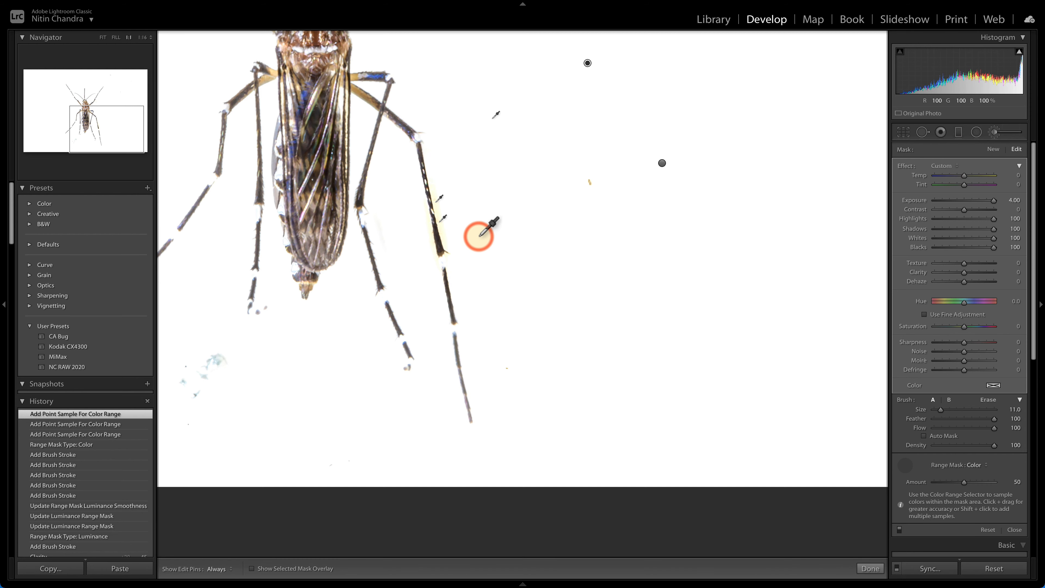
{"action": "key", "text": "x"}
{"action": "key", "text": "x"}
{"action": "key", "text": "z"}
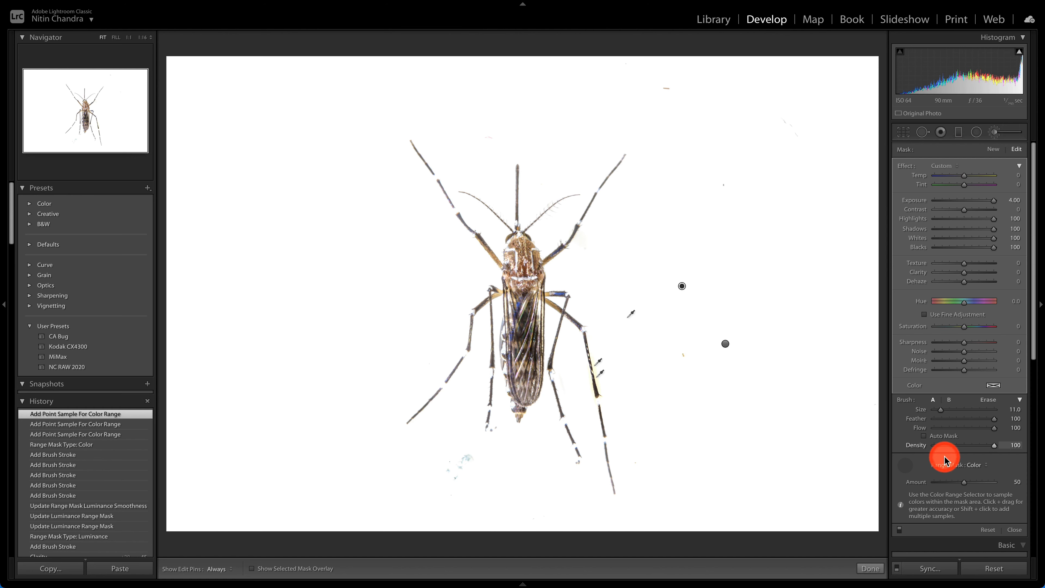
{"action": "left_click_drag", "start_coordinate": [964, 481], "coordinate": [988, 483]}
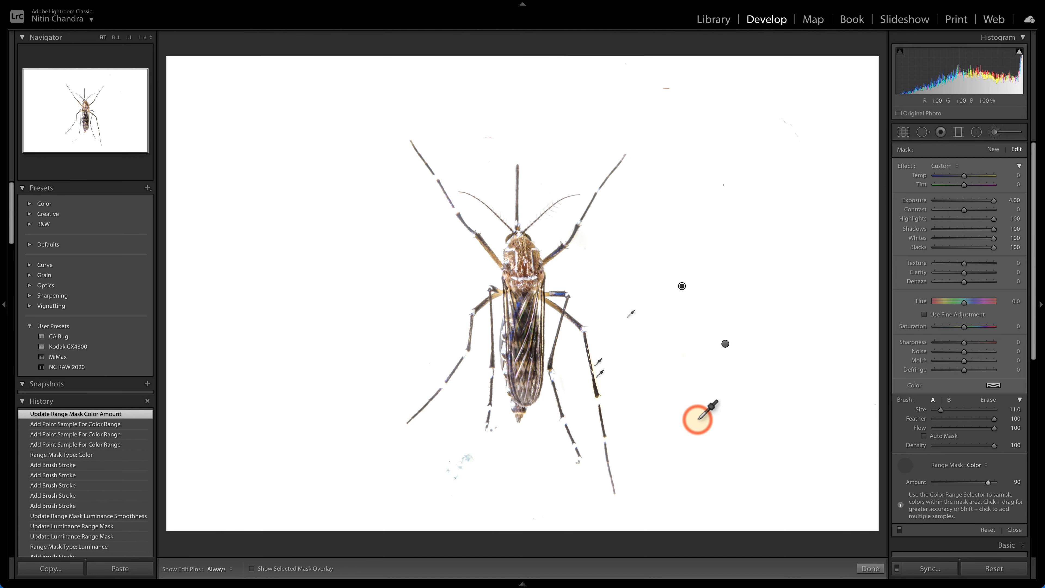
Step: Clone out the two specks at the upper right and the smudge at the lower left with Spot Removal at size 75
{"action": "key", "text": "q"}
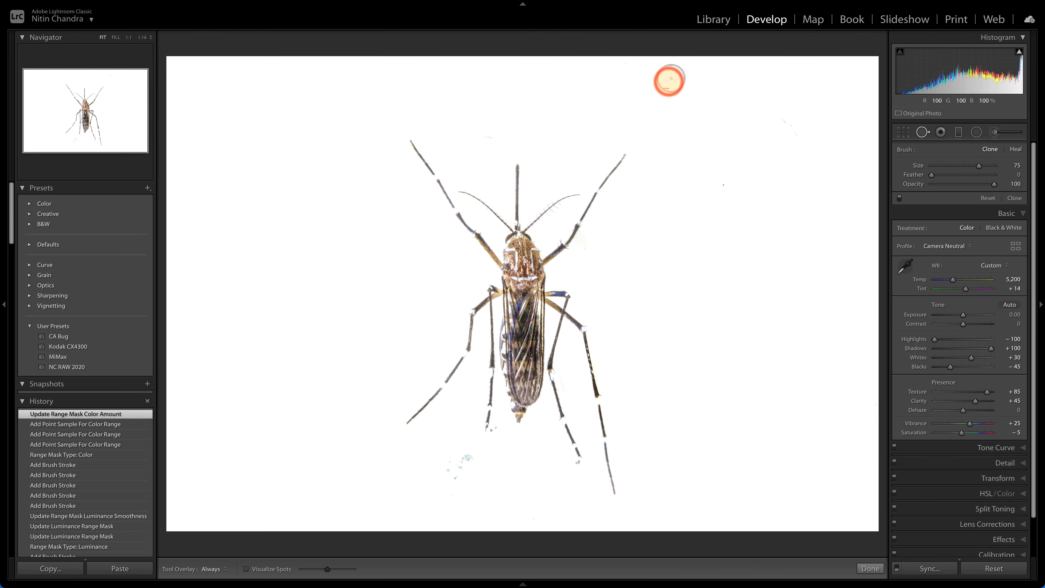
{"action": "left_click", "coordinate": [667, 87]}
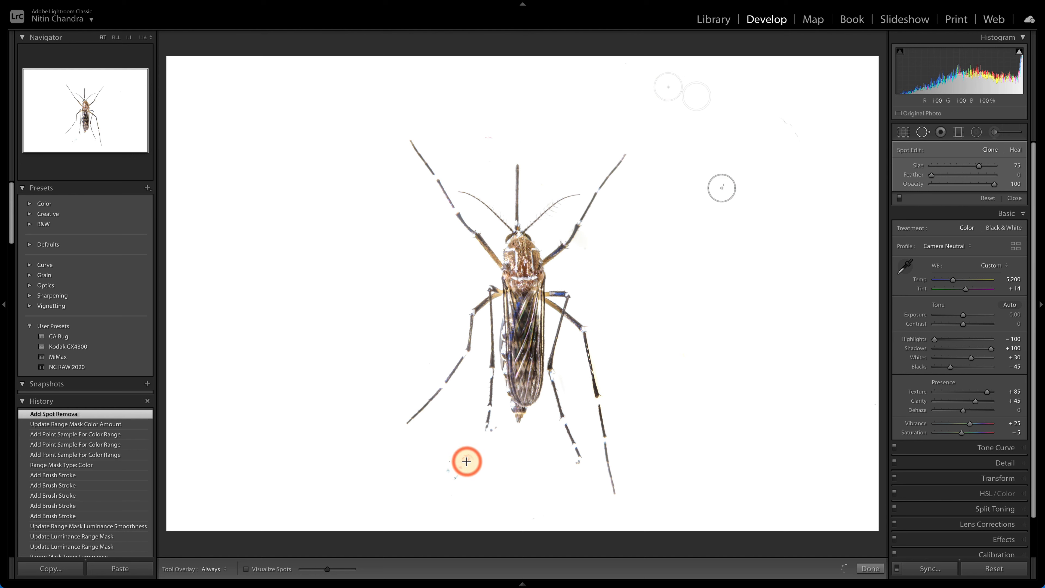
{"action": "left_click", "coordinate": [466, 462]}
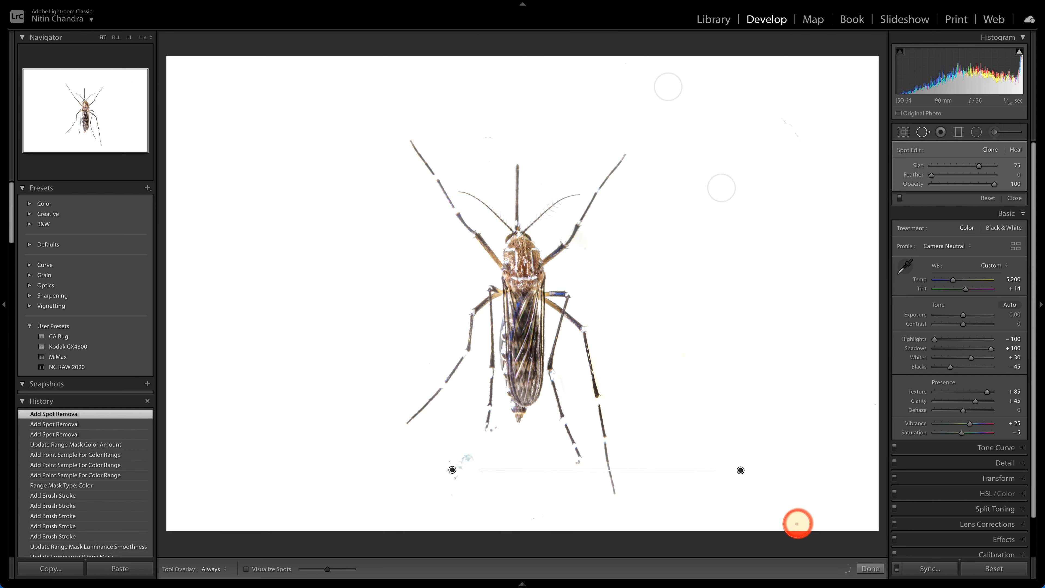
{"action": "left_click", "coordinate": [869, 568]}
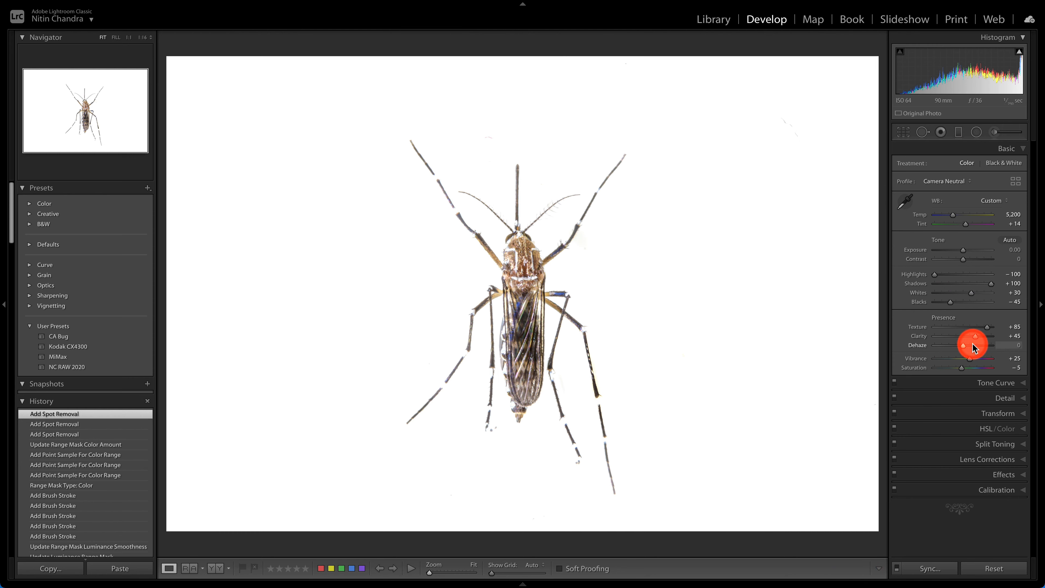
Step: Set Dehaze to +10 and lower the tone curve's midpoint to input 144, output 124
{"action": "key", "text": "Up"}
{"action": "key", "text": "Up"}
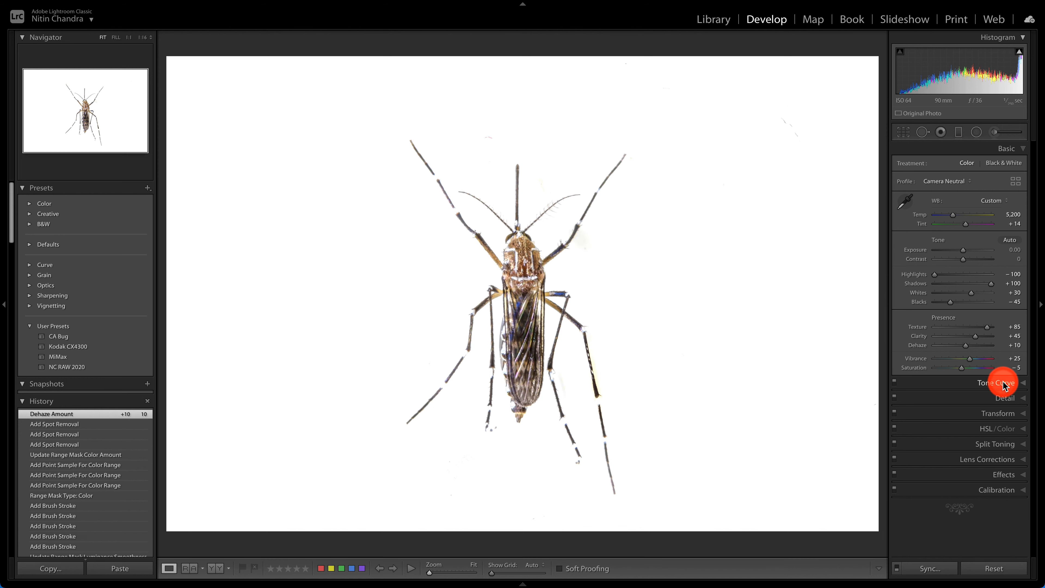
{"action": "left_click", "coordinate": [1003, 383]}
{"action": "left_click", "coordinate": [965, 238]}
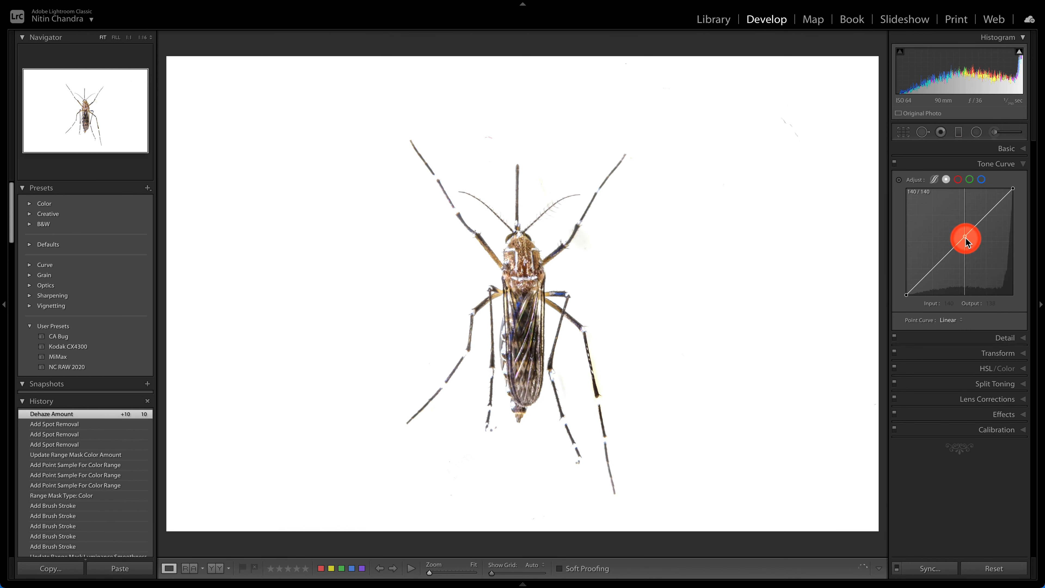
{"action": "left_click_drag", "start_coordinate": [966, 238], "coordinate": [967, 241]}
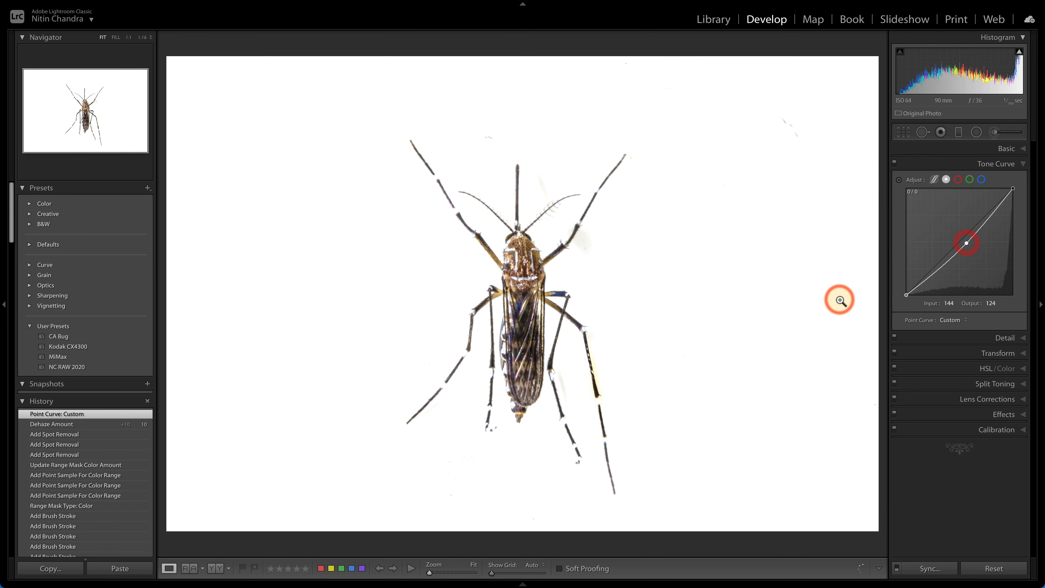
Step: Extend the existing color-range brush mask over the grey shading between the hind legs and beside the right front leg
{"action": "left_click", "coordinate": [565, 395]}
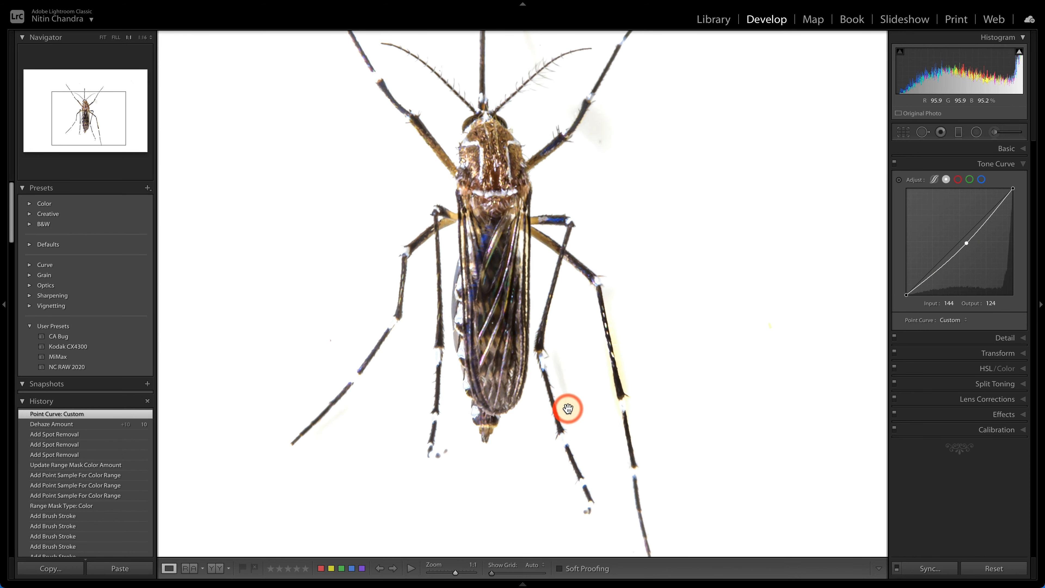
{"action": "key", "text": "k"}
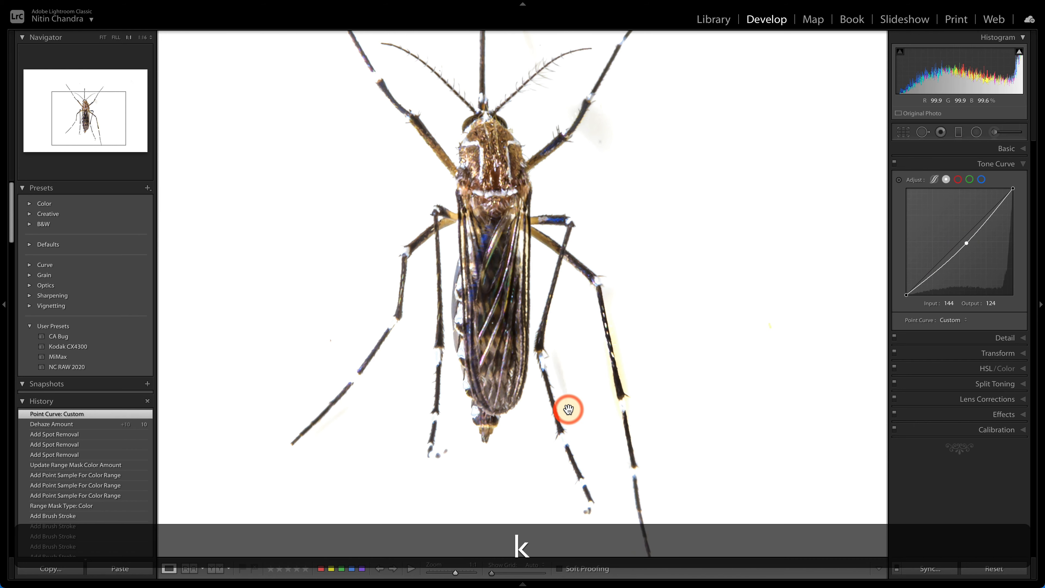
{"action": "scroll", "coordinate": [572, 387], "scroll_direction": "down", "scroll_amount": 5}
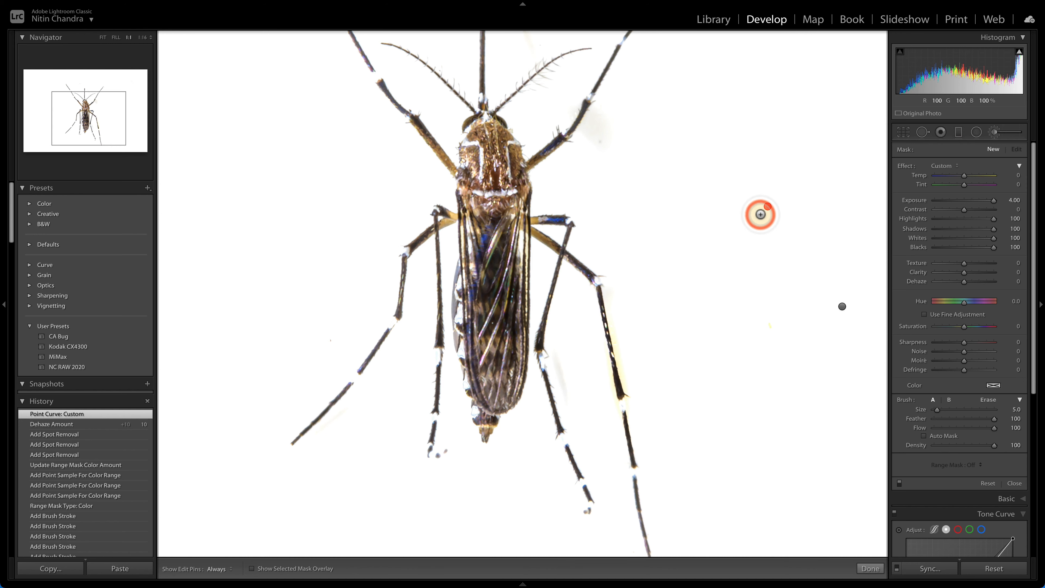
{"action": "left_click", "coordinate": [766, 206]}
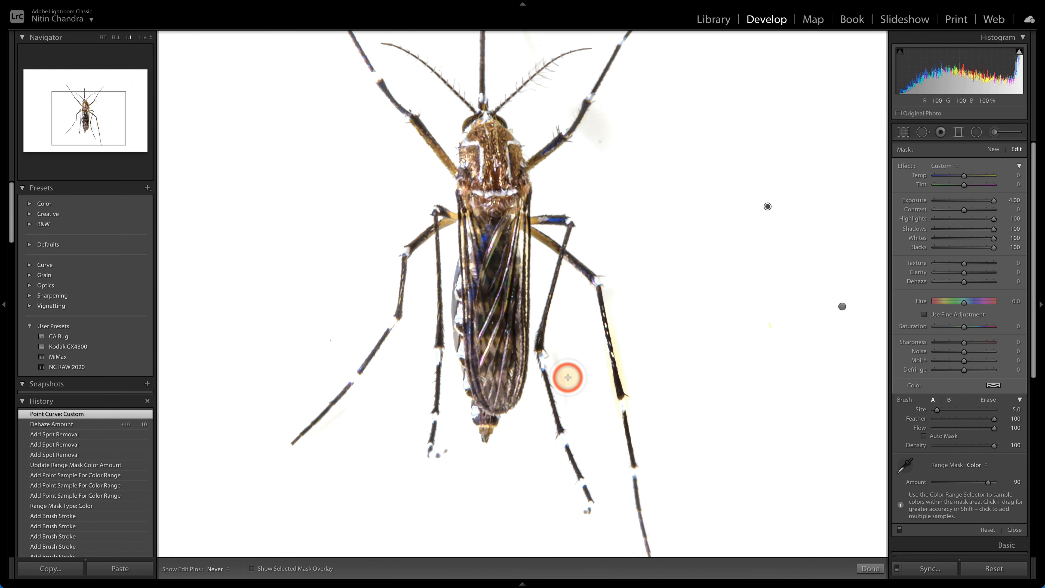
{"action": "key", "text": "h"}
{"action": "left_click", "coordinate": [565, 358]}
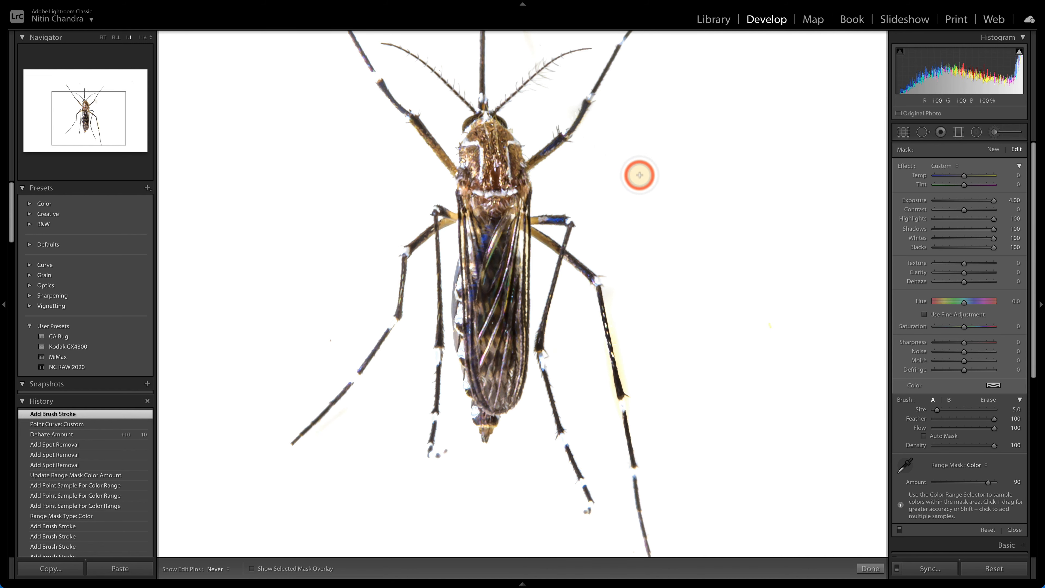
{"action": "left_click_drag", "start_coordinate": [639, 175], "coordinate": [753, 161]}
{"action": "key", "text": "h"}
Step: Paint a new brush mask over the yellowish fringe on both sides of the right hind leg, and compare the photo with its original
{"action": "left_click", "coordinate": [989, 160]}
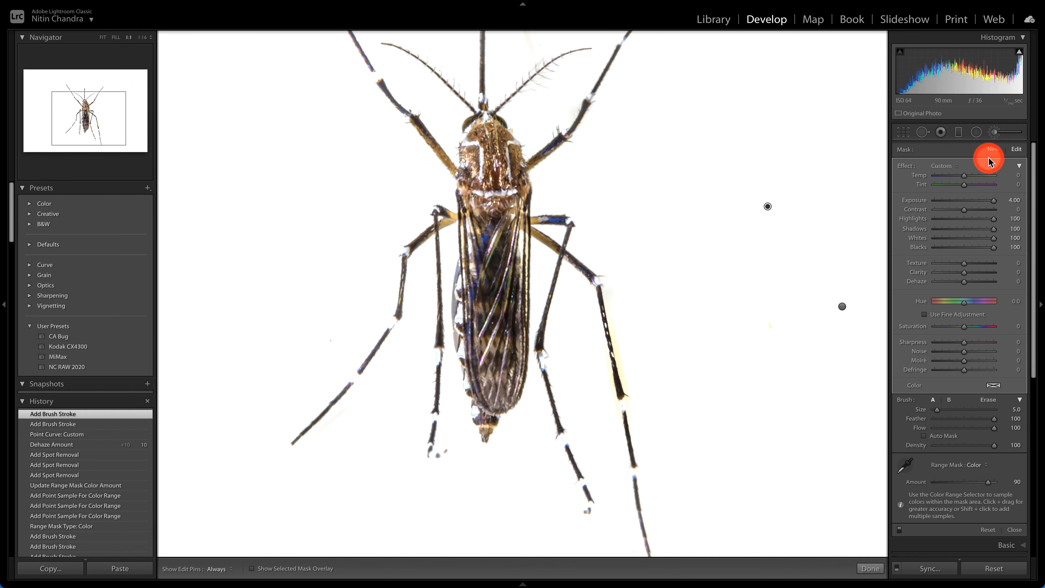
{"action": "left_click", "coordinate": [992, 149]}
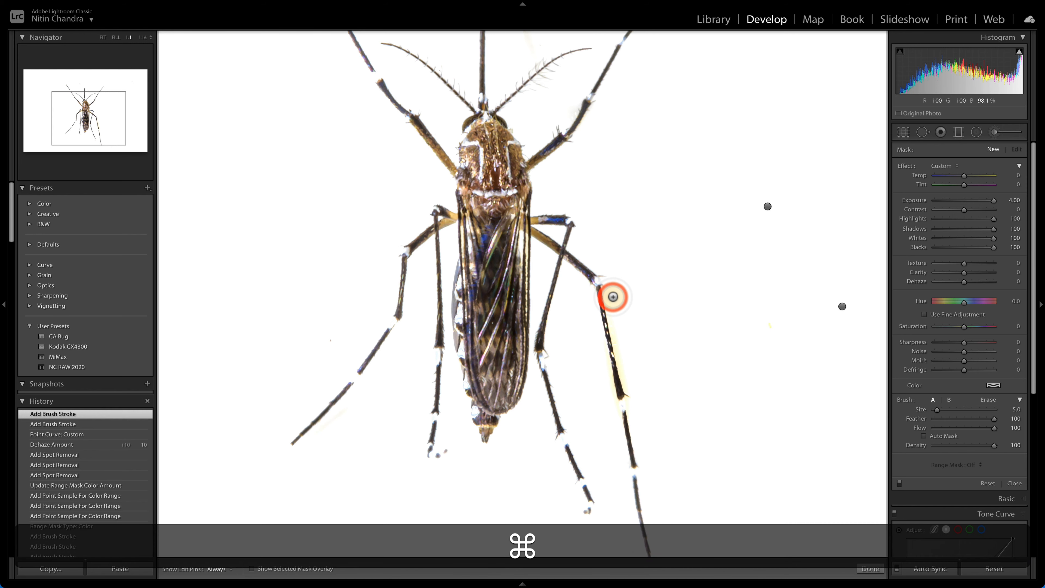
{"action": "left_click_drag", "start_coordinate": [613, 301], "coordinate": [625, 392]}
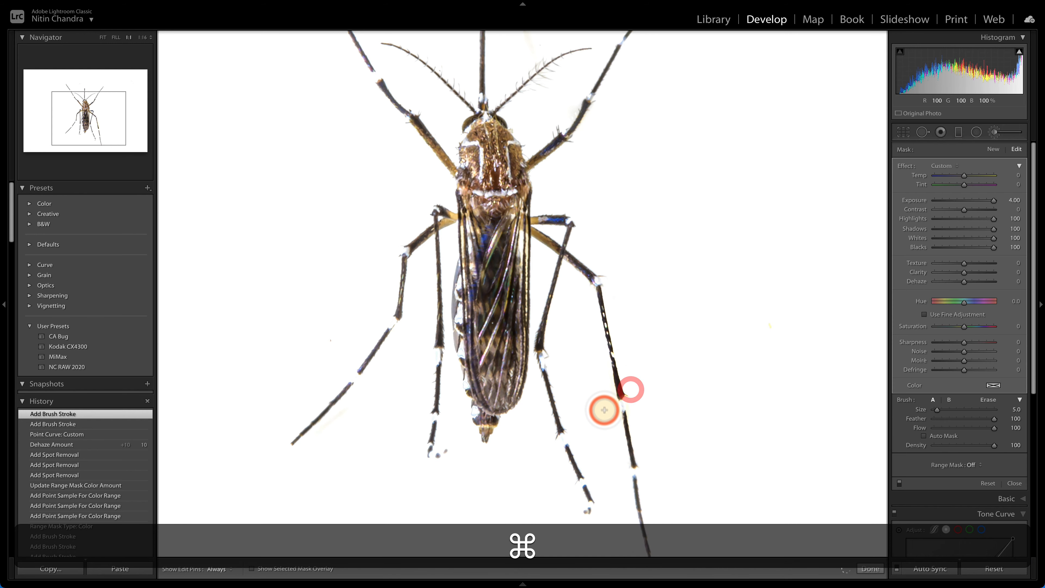
{"action": "left_click_drag", "start_coordinate": [595, 358], "coordinate": [604, 427]}
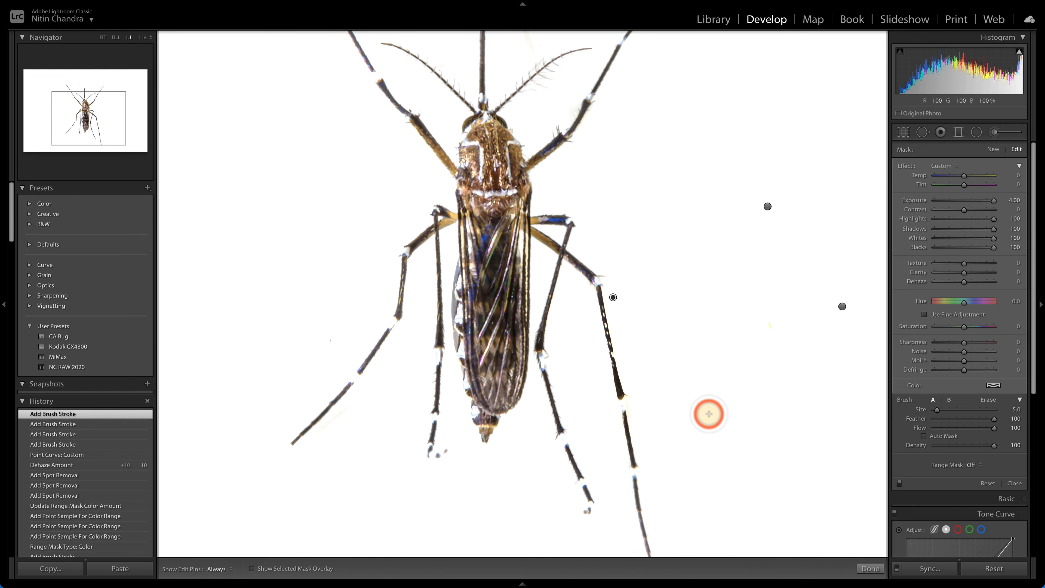
{"action": "left_click", "coordinate": [869, 568]}
{"action": "left_click", "coordinate": [679, 369]}
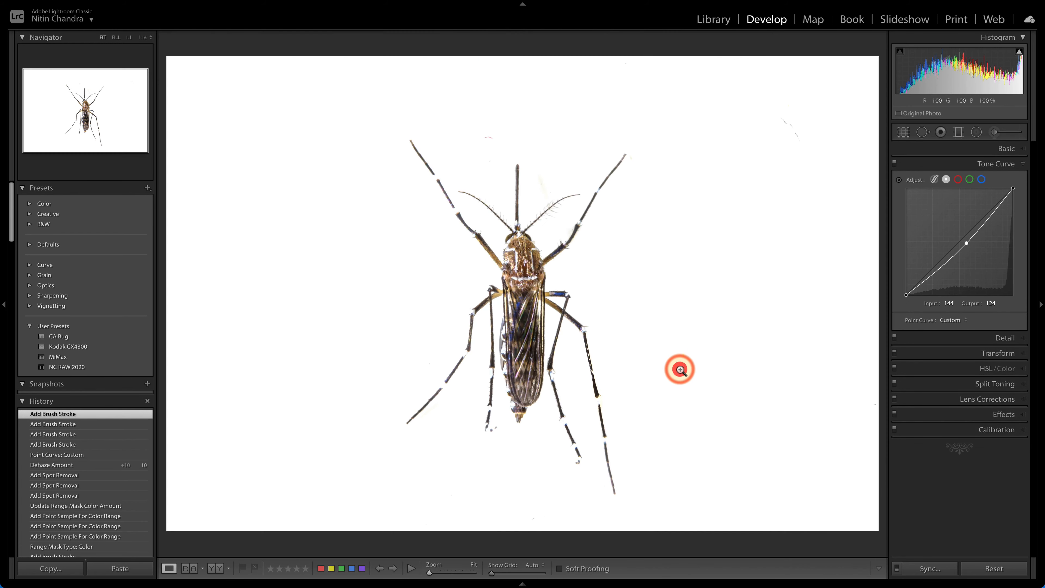
{"action": "key", "text": "backslash"}
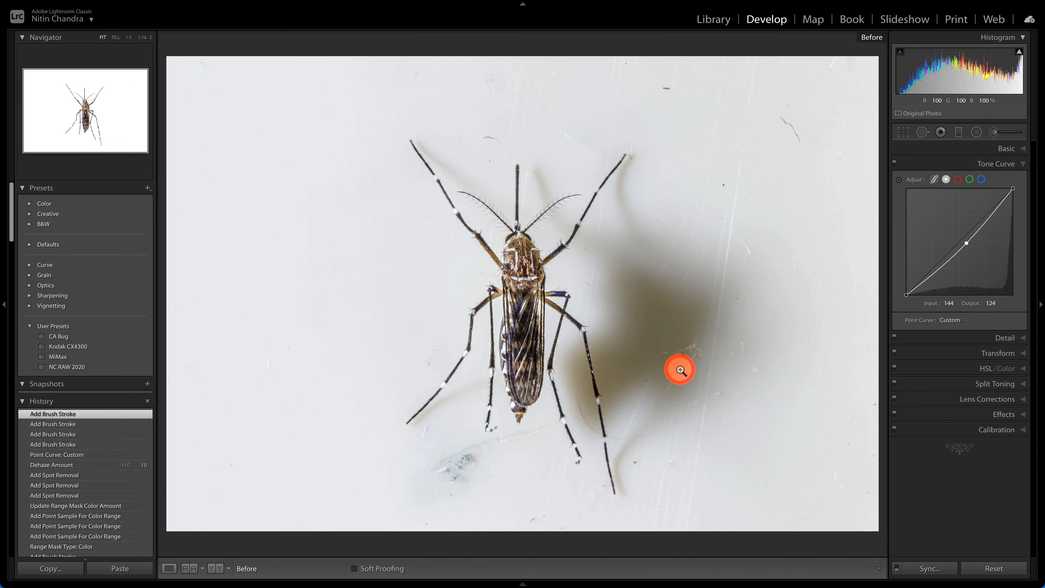
{"action": "key", "text": "backslash"}
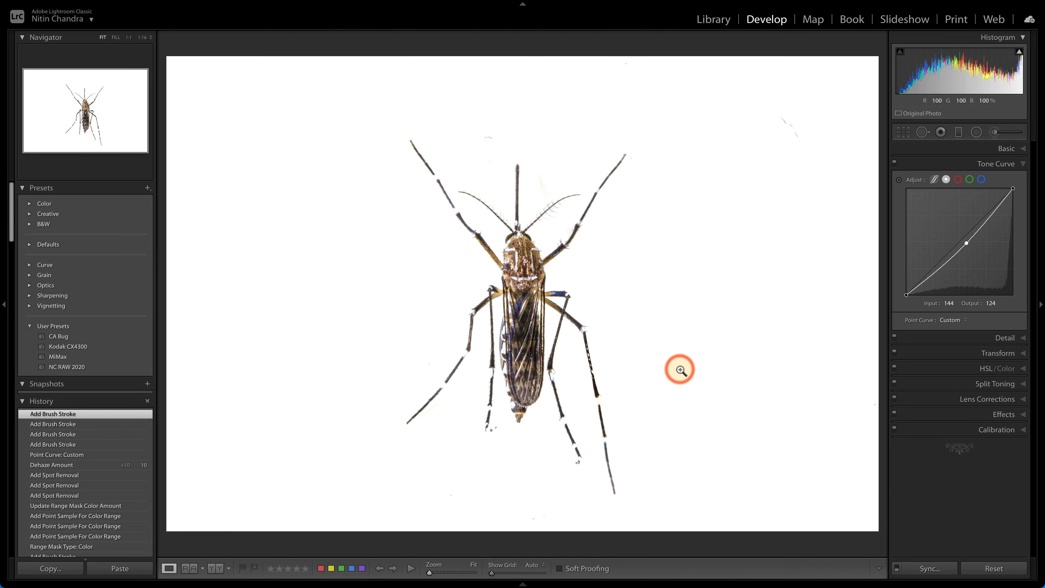
Step: Clone out the scratch at the photo's upper right and the faint mark above the left antenna with Spot Removal
{"action": "key", "text": "q"}
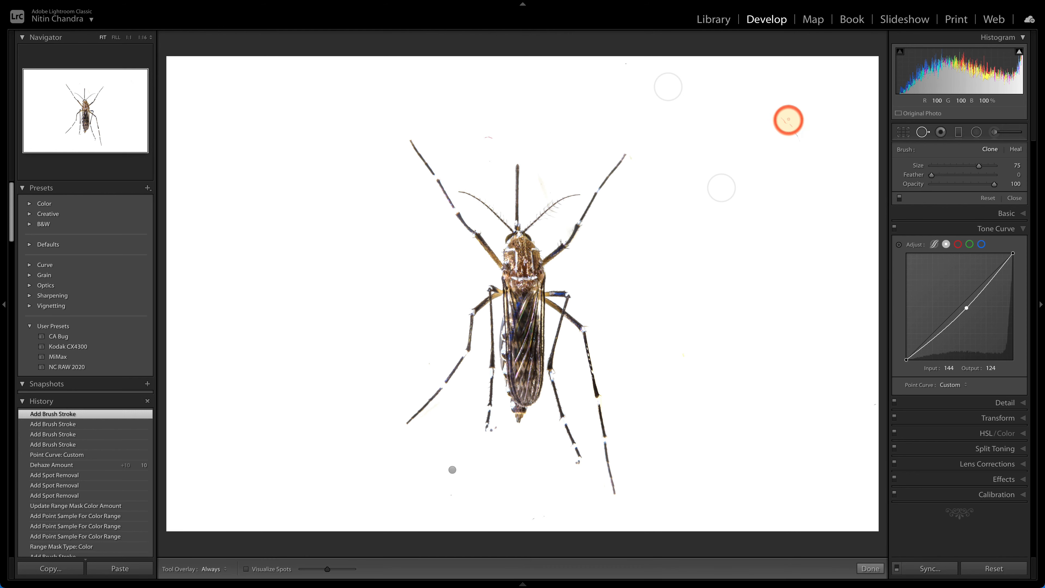
{"action": "left_click", "coordinate": [799, 141]}
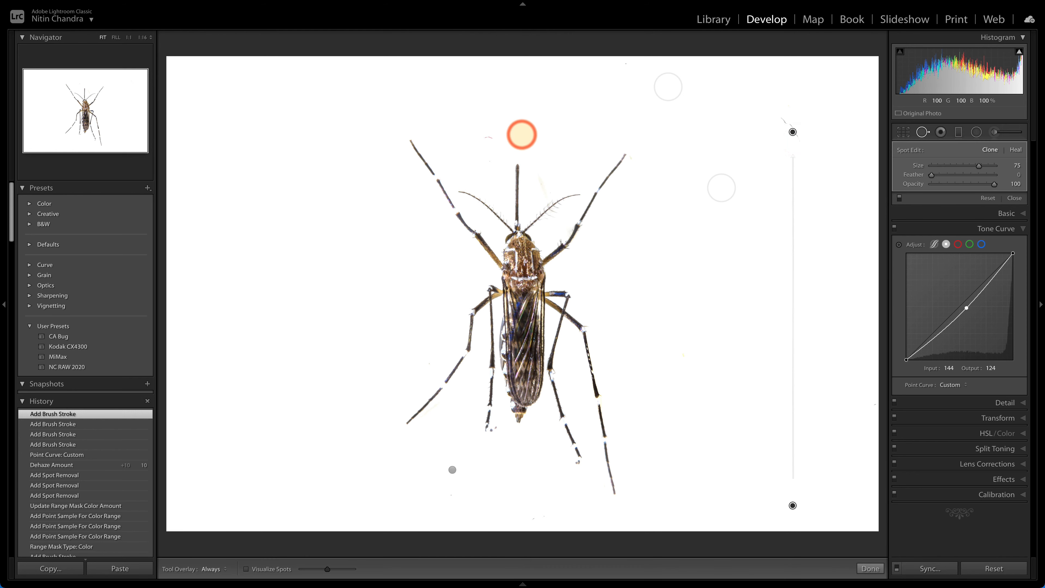
{"action": "left_click", "coordinate": [492, 138]}
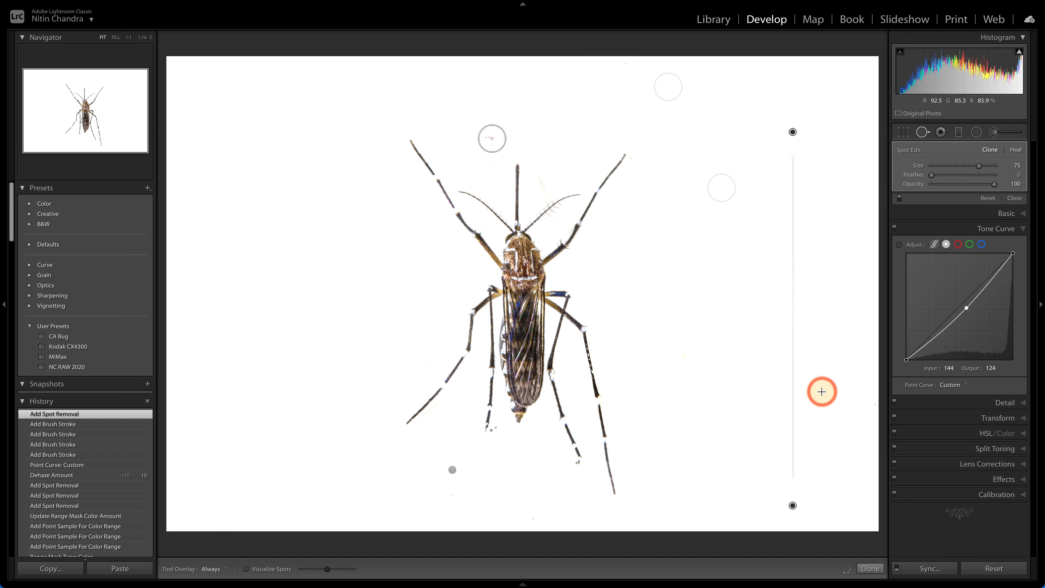
{"action": "left_click", "coordinate": [828, 482]}
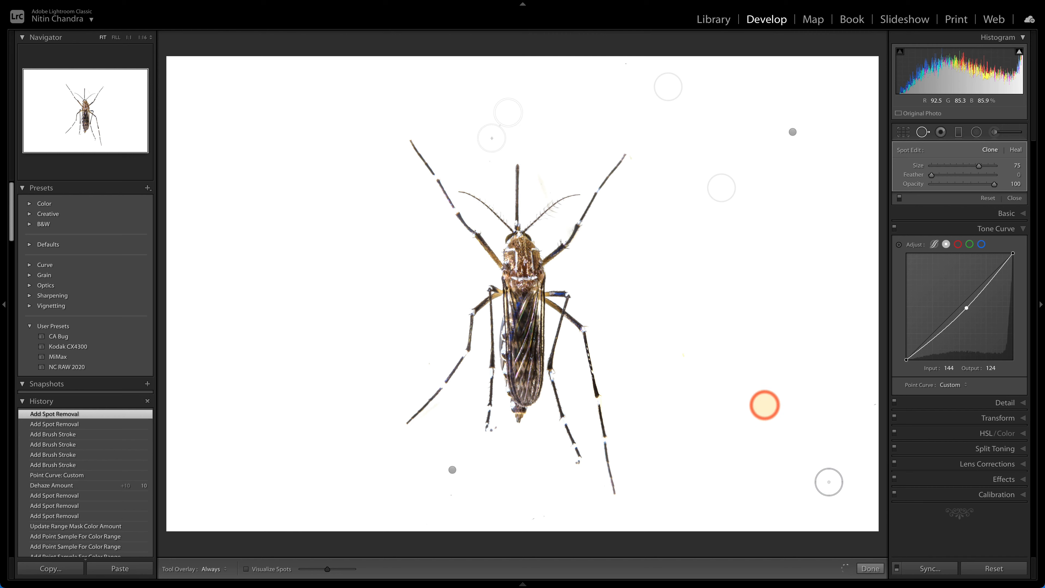
{"action": "left_click", "coordinate": [868, 568]}
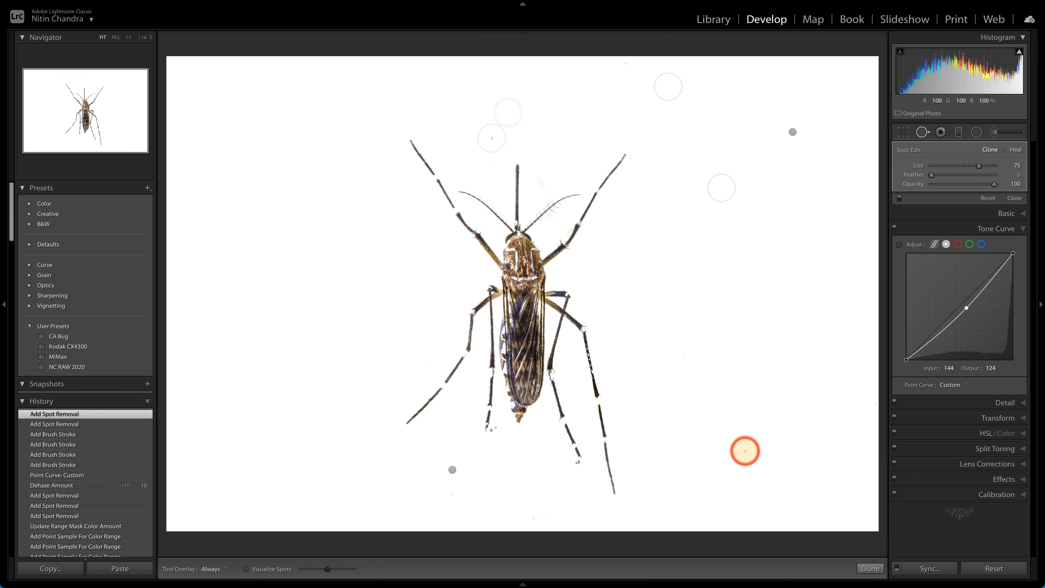
Step: Paint a new brush mask over the faint shadow between the proboscis and right front leg, and compare the photo with its original
{"action": "key", "text": "k"}
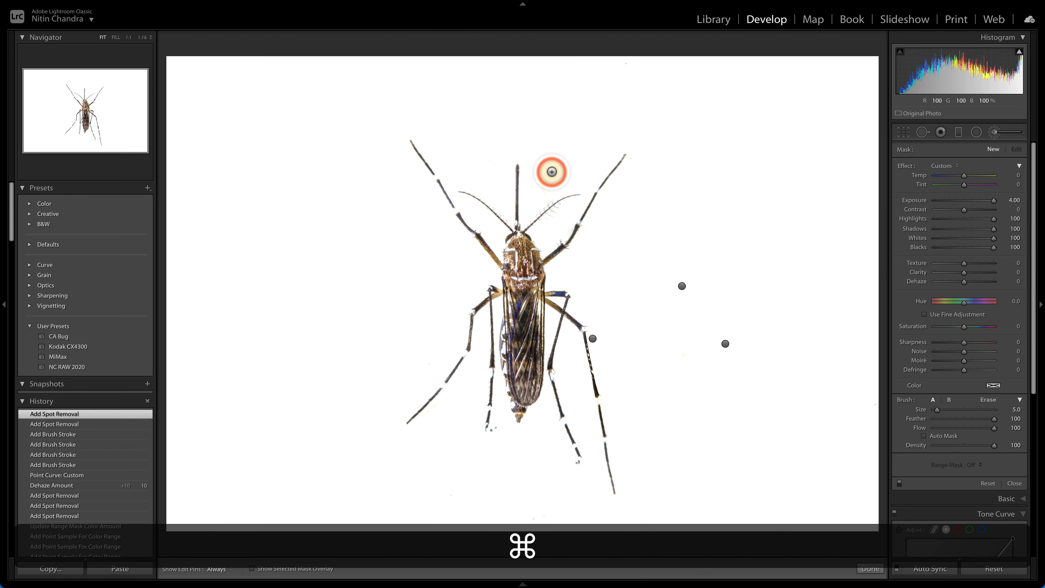
{"action": "mouse_move", "coordinate": [550, 173]}
{"action": "left_mouse_down"}
{"action": "mouse_move", "coordinate": [540, 190]}
{"action": "mouse_move", "coordinate": [581, 170]}
{"action": "left_mouse_up"}
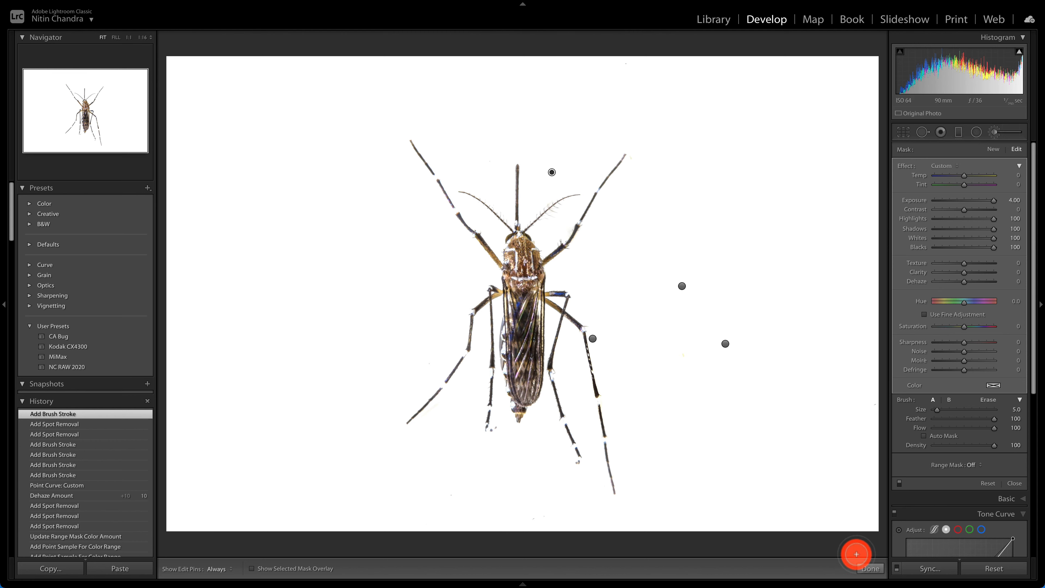
{"action": "left_click", "coordinate": [869, 568]}
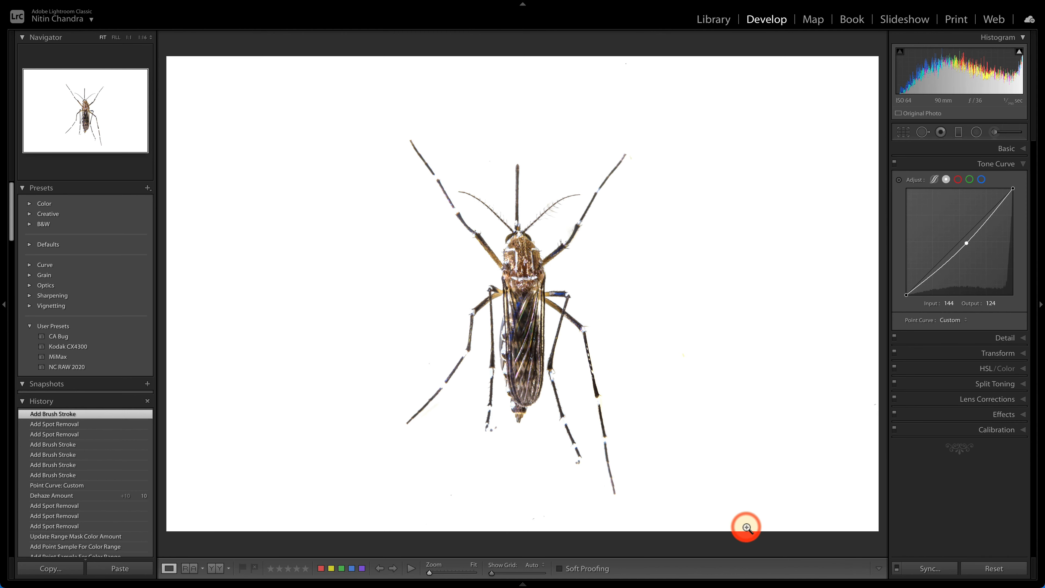
{"action": "left_click", "coordinate": [523, 243]}
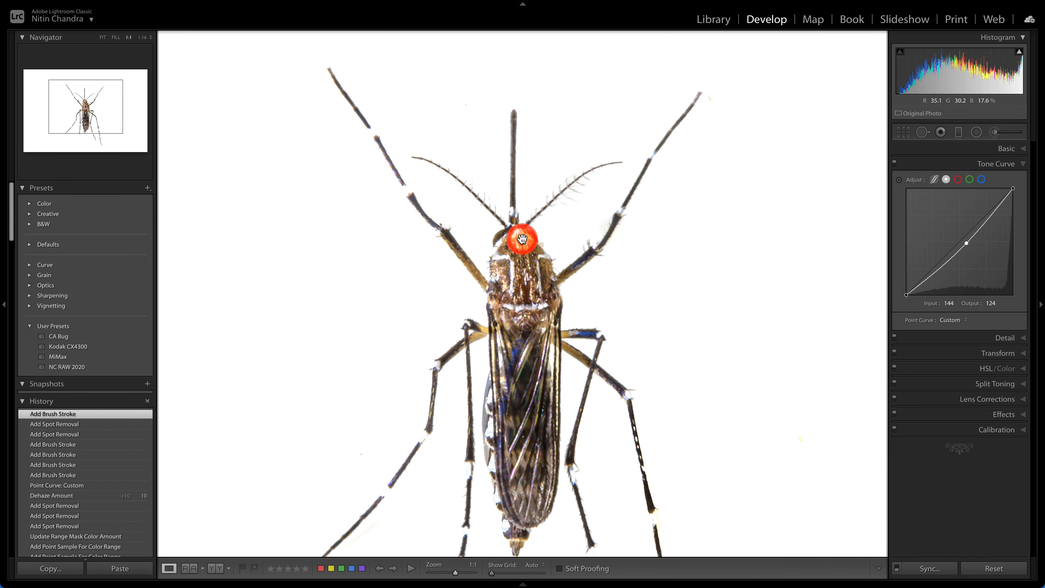
{"action": "left_click", "coordinate": [531, 305]}
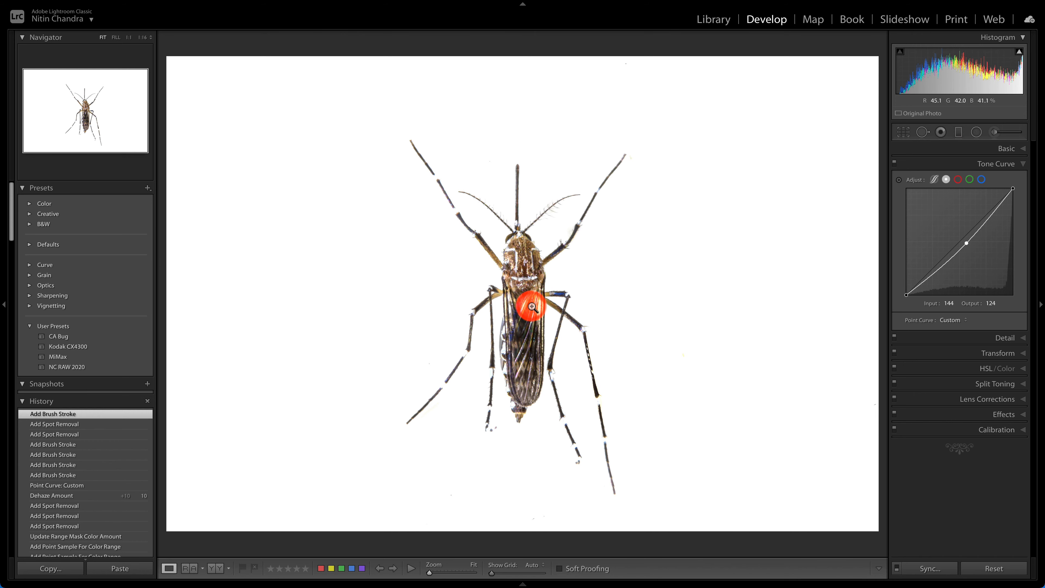
{"action": "key", "text": "backslash"}
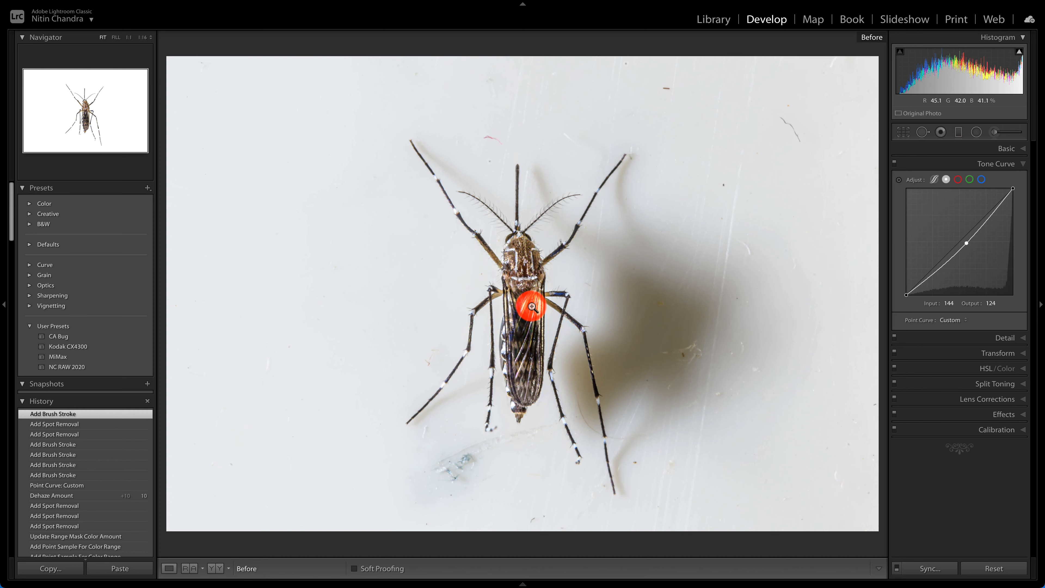
{"action": "key", "text": "backslash"}
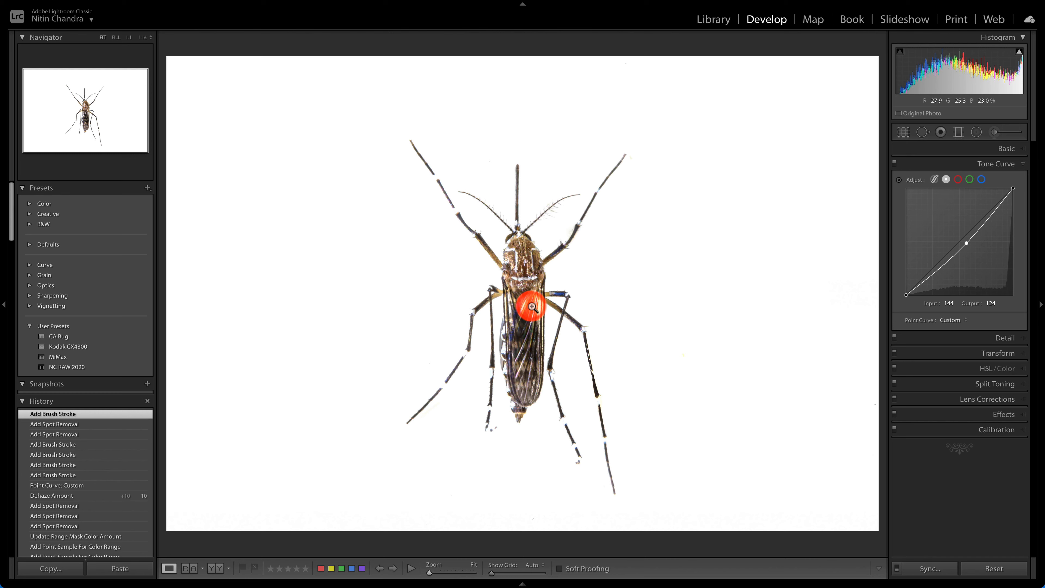
Step: Set Whites to +20 and Blacks to -55, checking the clipping overlay and the mosquito's body detail up close
{"action": "left_click", "coordinate": [1003, 147]}
{"action": "left_click", "coordinate": [965, 259]}
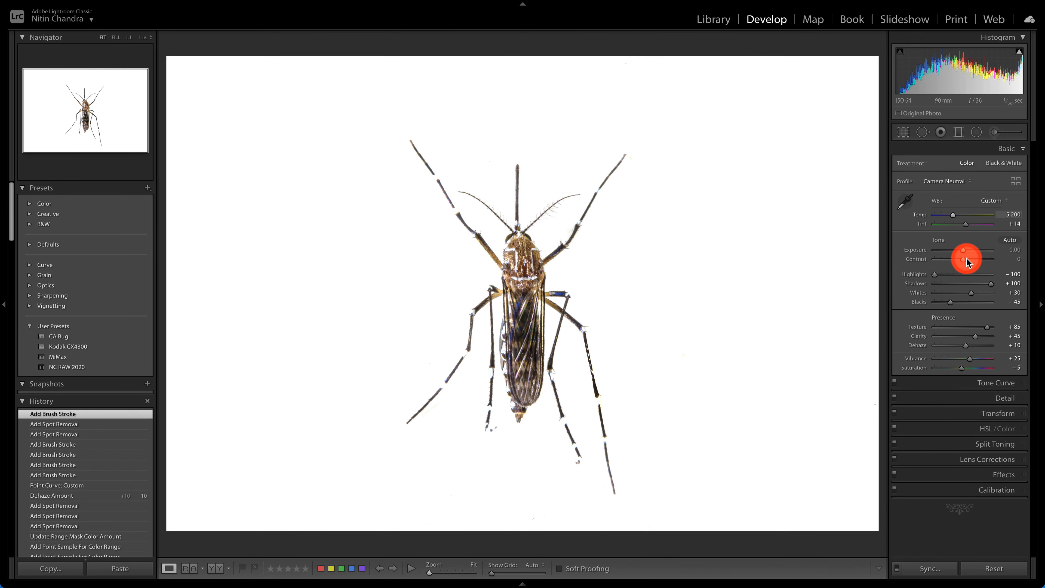
{"action": "left_click", "coordinate": [952, 303]}
{"action": "left_click_drag", "start_coordinate": [954, 302], "coordinate": [953, 303]}
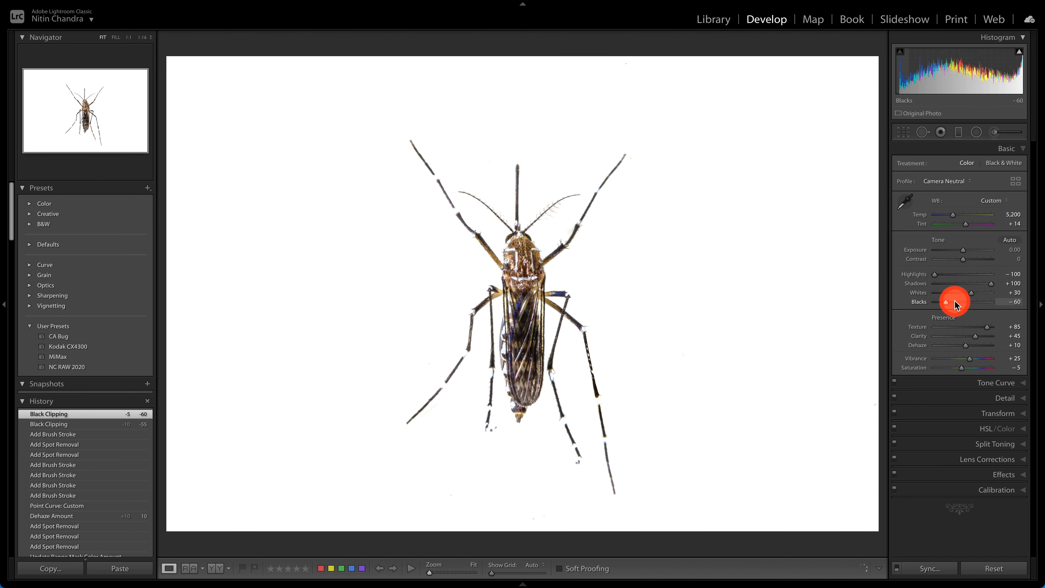
{"action": "key", "text": "j"}
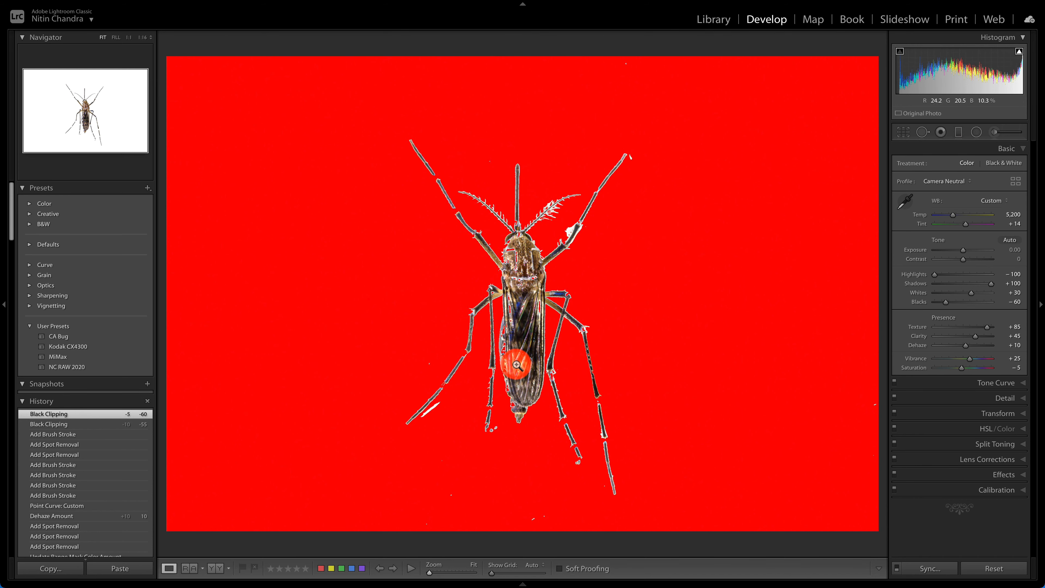
{"action": "key", "text": "j"}
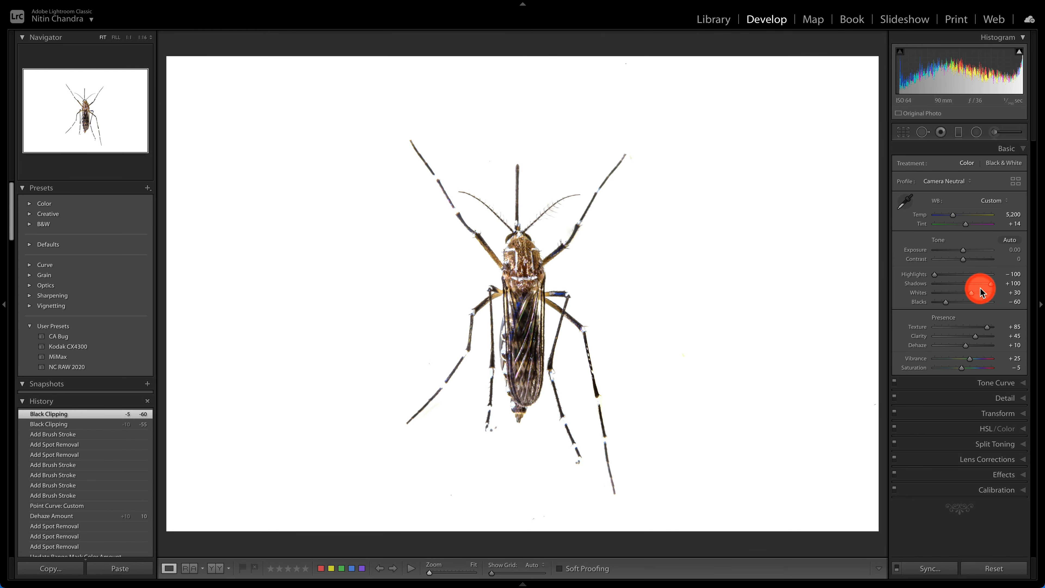
{"action": "key", "text": "Down"}
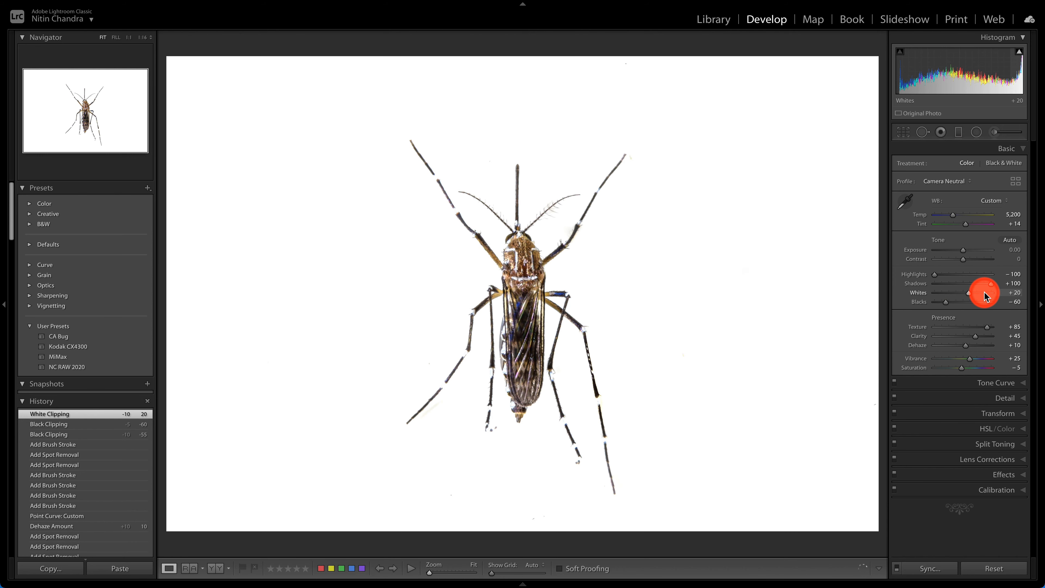
{"action": "key", "text": "Up"}
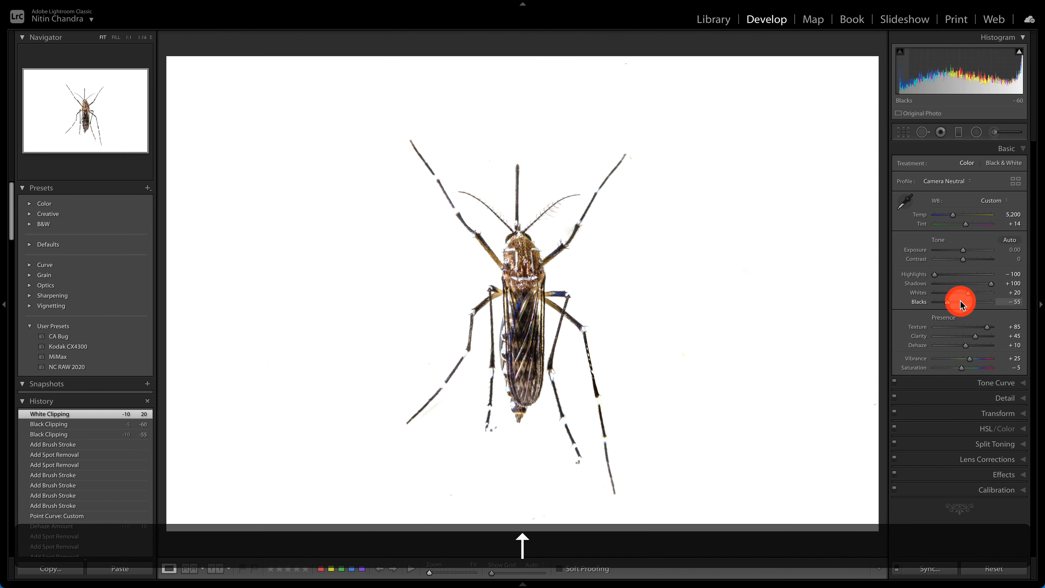
{"action": "left_click", "coordinate": [536, 304]}
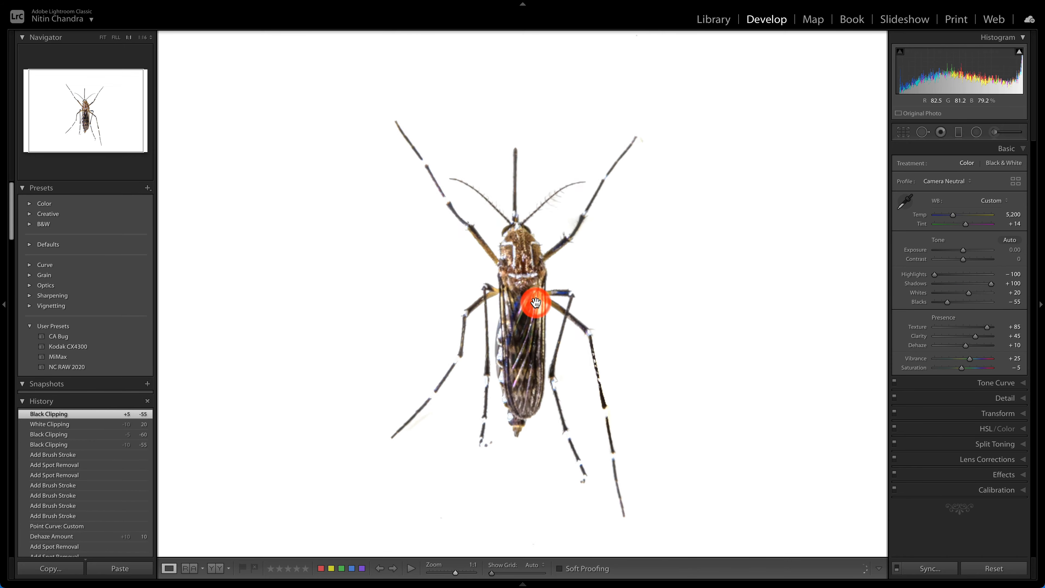
{"action": "left_click", "coordinate": [536, 304]}
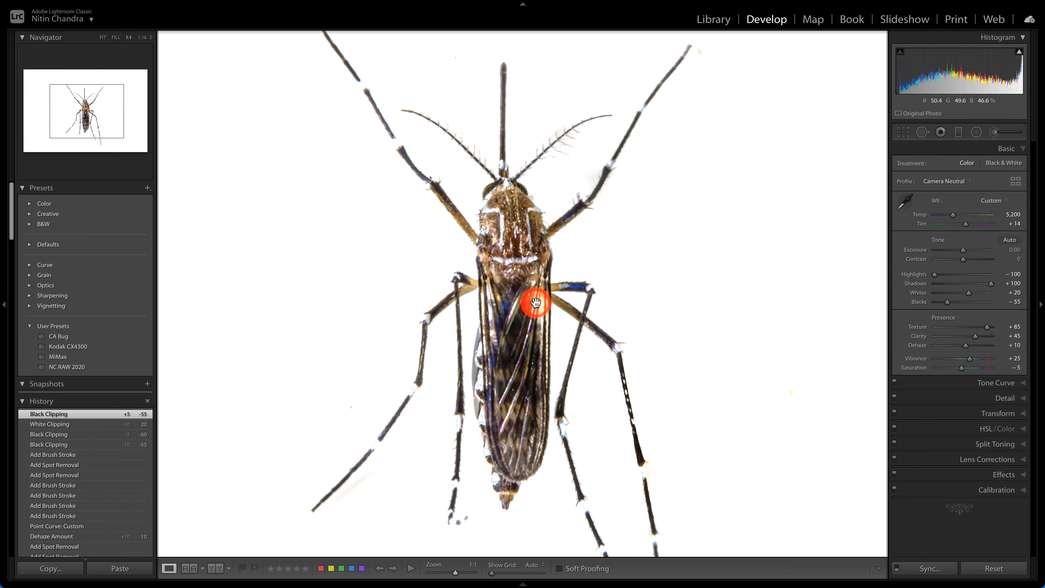